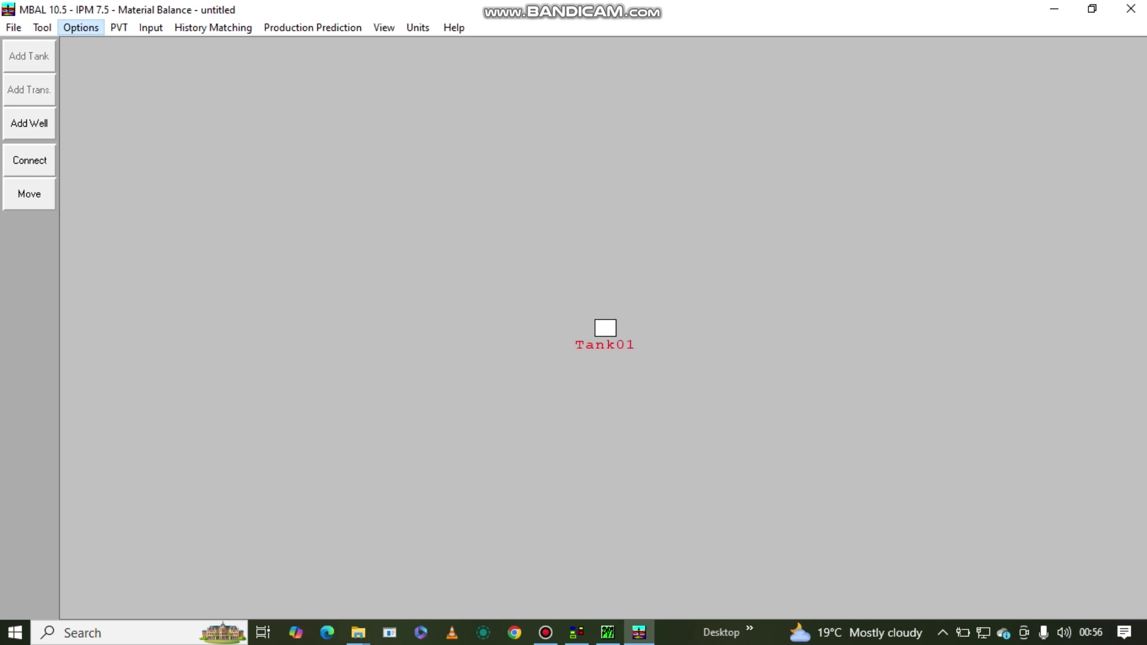
- Accept the system options for the oil material balance model and open the PVT fluid properties
{"action": "left_click", "coordinate": [80, 28]}
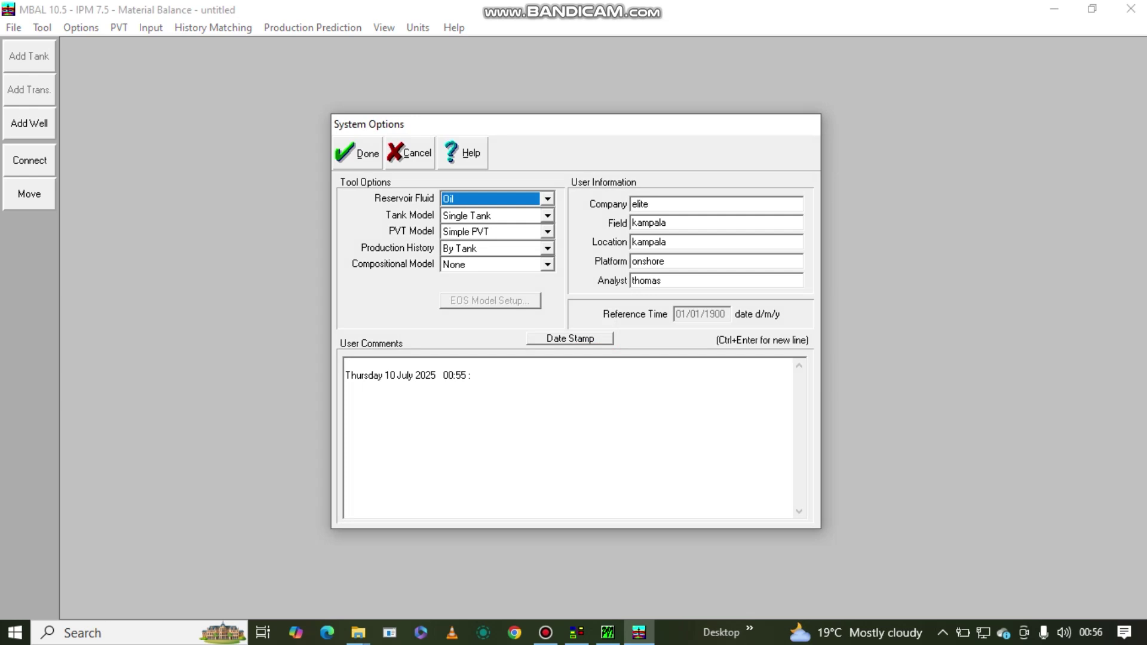
{"action": "left_click", "coordinate": [357, 153]}
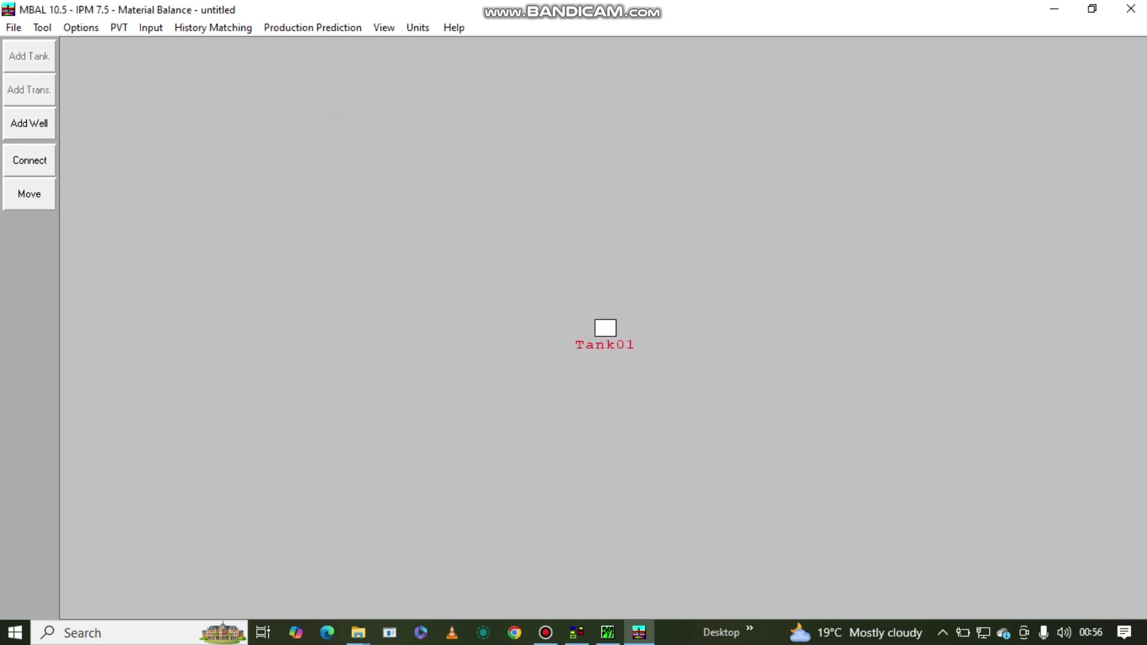
{"action": "left_click", "coordinate": [119, 28]}
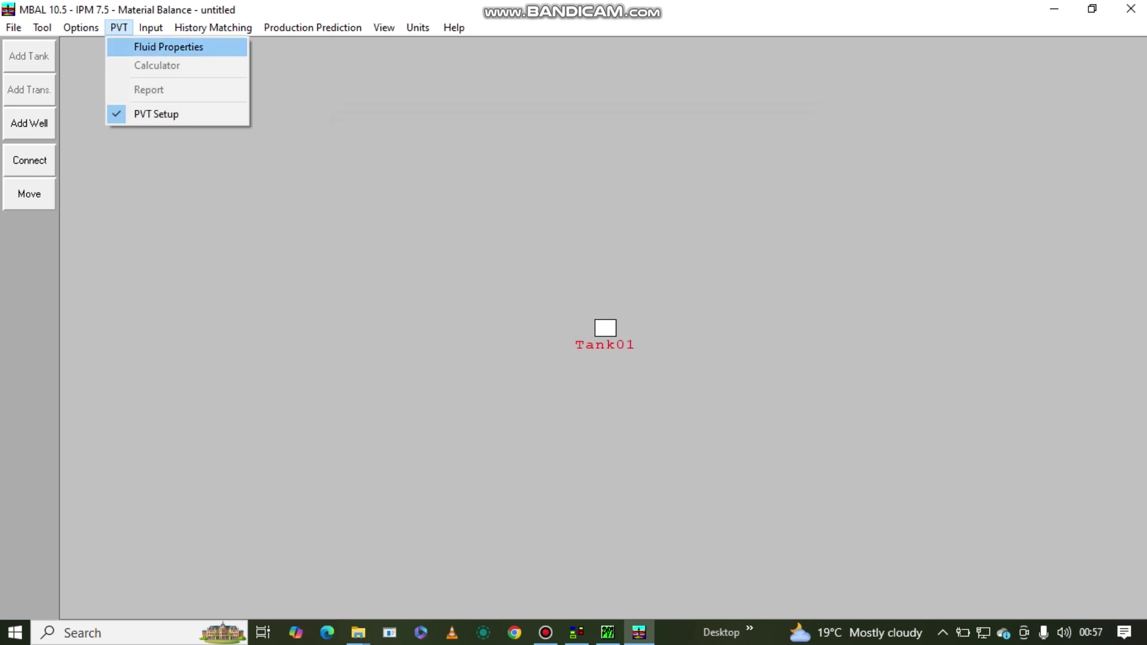
{"action": "key", "text": "Return"}
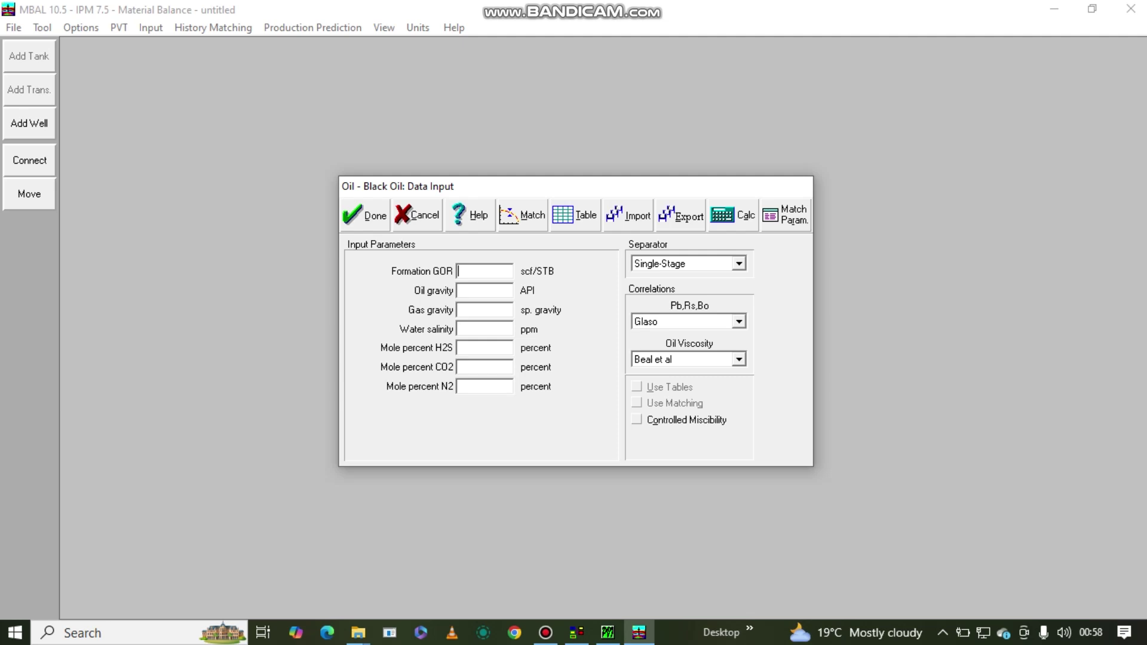
- Set the formation GOR to 250 scf/STB and the oil gravity to 31 API in the black oil data
{"action": "type", "text": "250"}
{"action": "key", "text": "Tab"}
{"action": "type", "text": "0.91"}
{"action": "key", "text": "BackSpace"}
{"action": "key", "text": "BackSpace"}
{"action": "key", "text": "BackSpace"}
{"action": "key", "text": "BackSpace"}
{"action": "type", "text": "31"}
- Set the gas gravity to 0.78 and the water salinity to 200 ppm
{"action": "left_click", "coordinate": [471, 310]}
{"action": "type", "text": "0"}
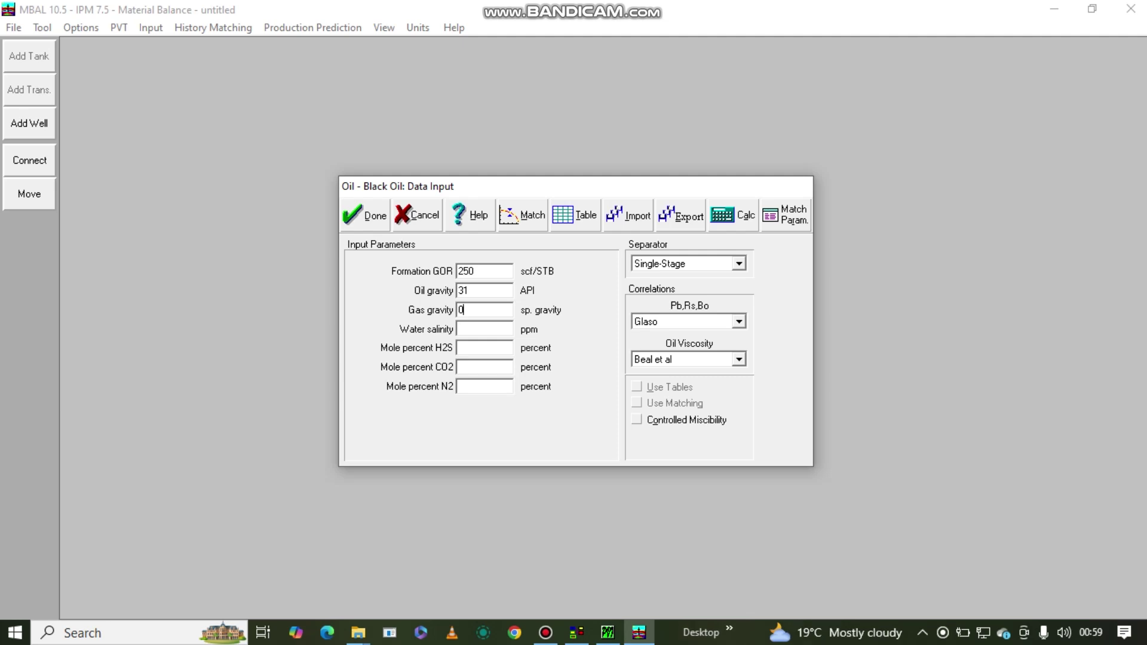
{"action": "type", "text": "."}
{"action": "type", "text": "78"}
{"action": "type", "text": "2"}
{"action": "type", "text": "00"}
- Set the mole percents of H2S, CO2 and N2 to 0
{"action": "key", "text": "Tab"}
{"action": "type", "text": "0"}
{"action": "left_click", "coordinate": [484, 367]}
{"action": "type", "text": "00"}
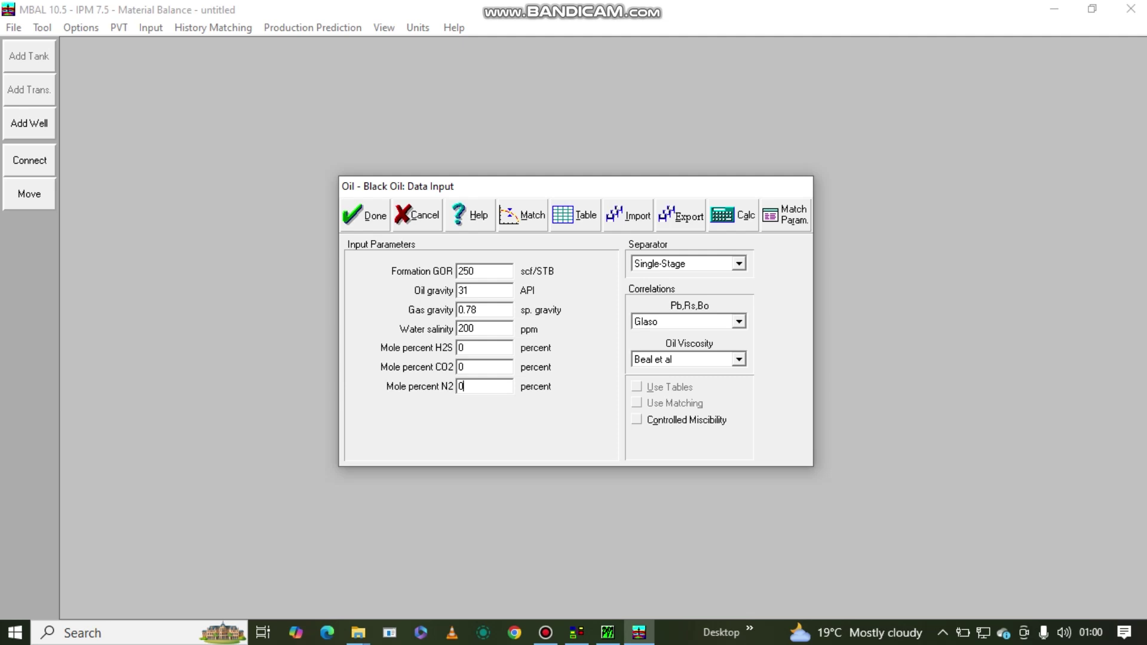
{"action": "left_click", "coordinate": [628, 215]}
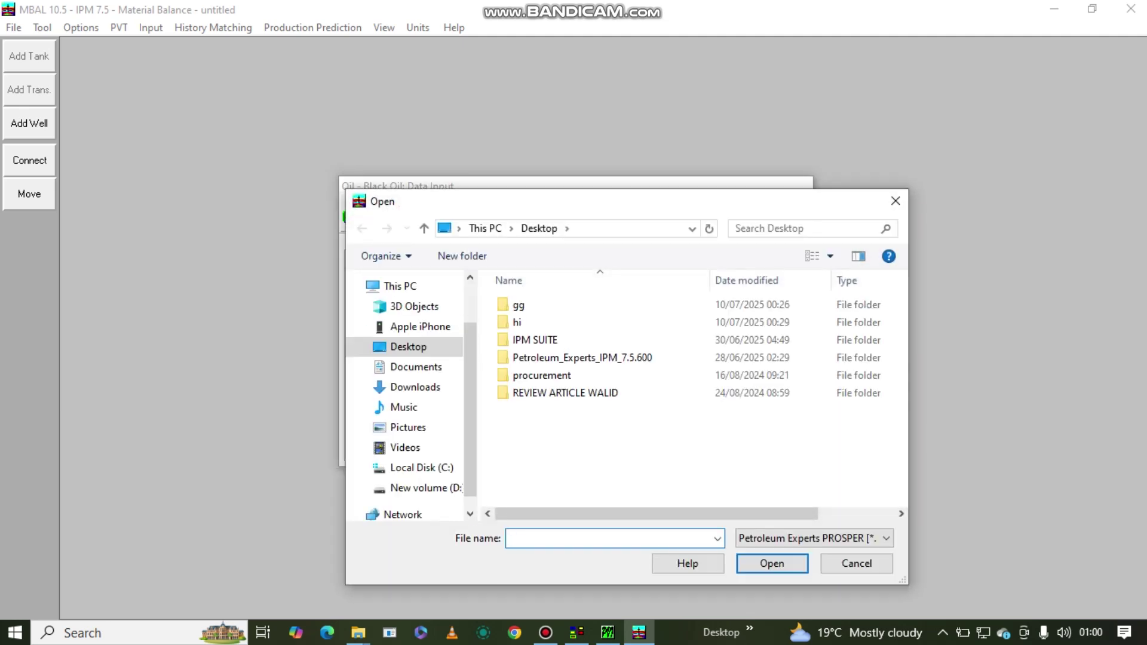
{"action": "left_click", "coordinate": [895, 201]}
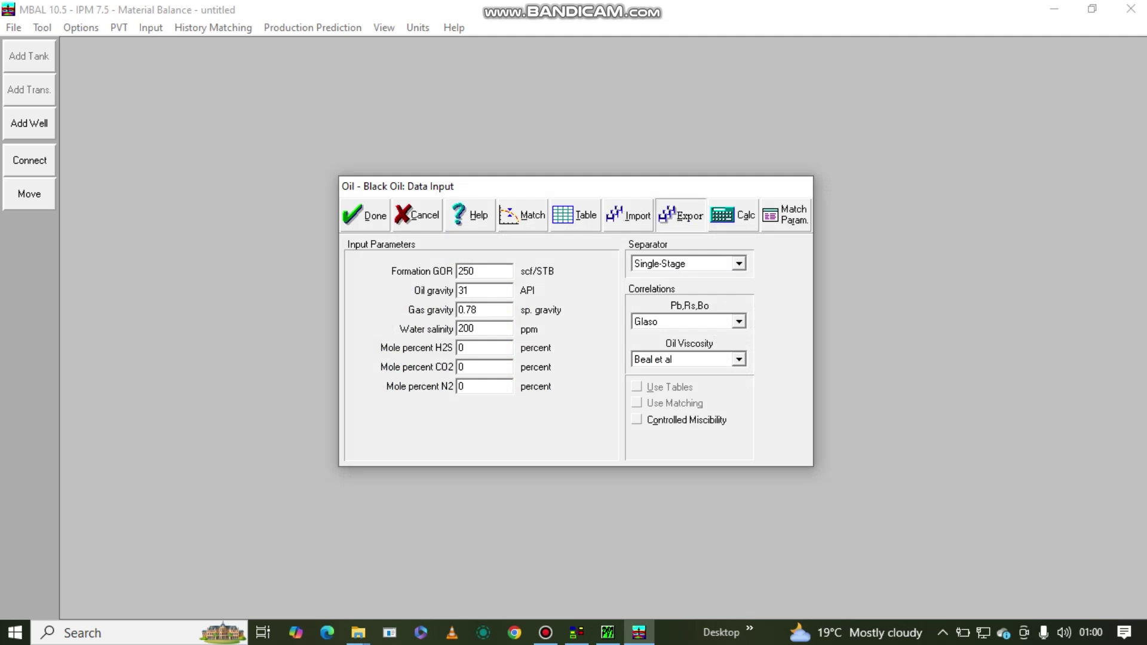
{"action": "left_click", "coordinate": [681, 215]}
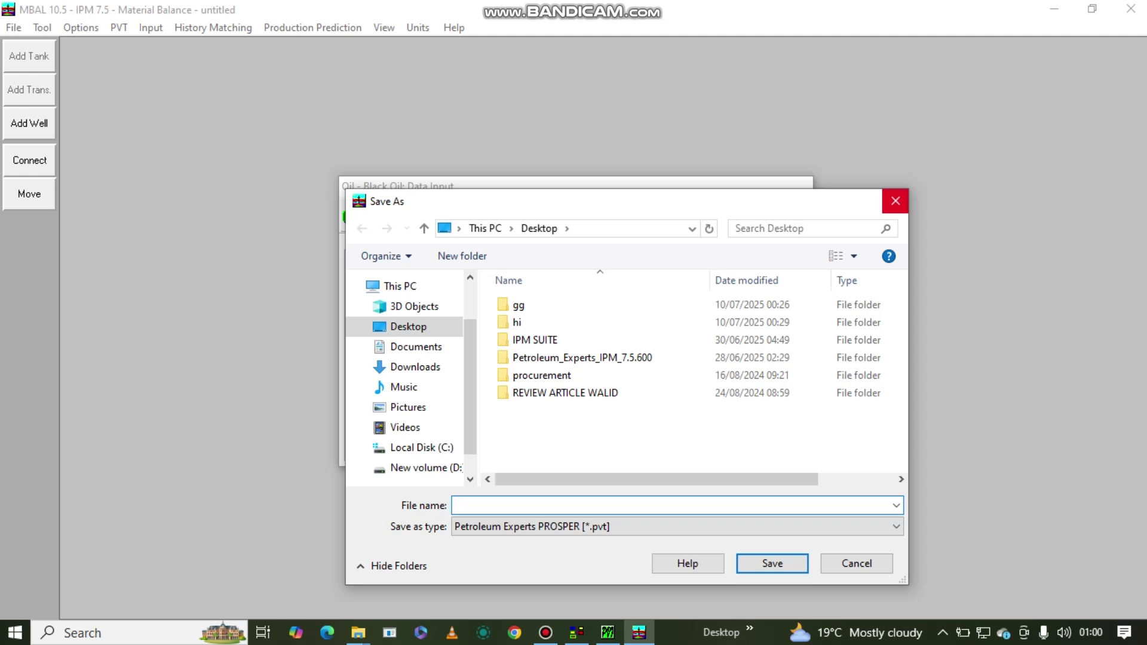
{"action": "left_click", "coordinate": [895, 201]}
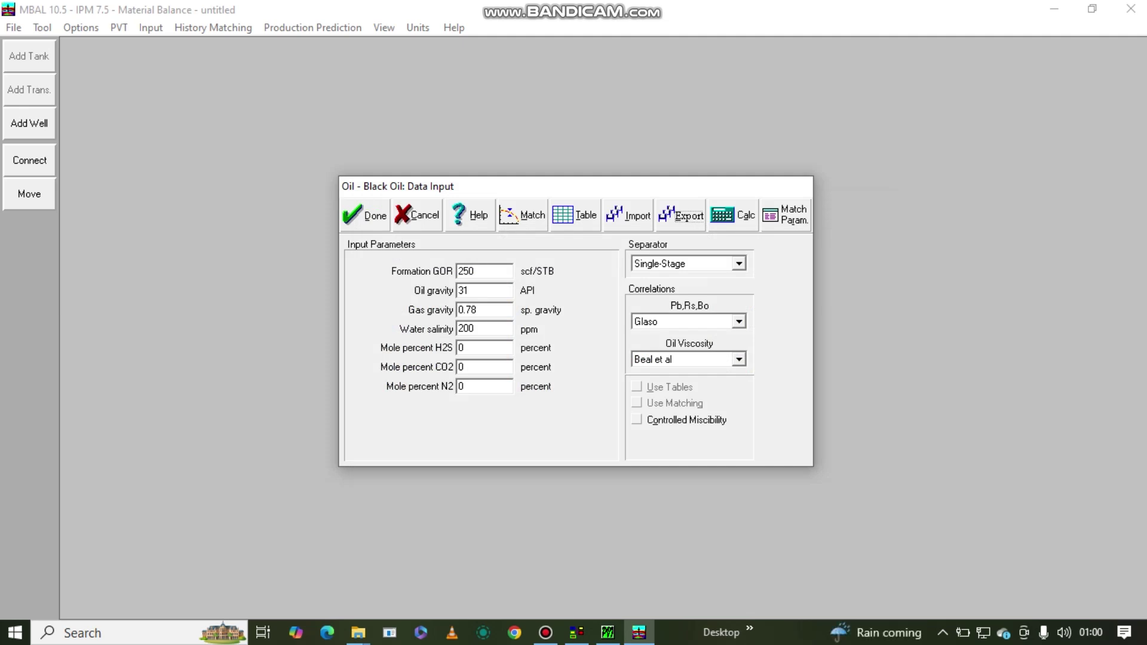
- Choose a single-stage separator, the Glaso correlation for Pb, Rs and Bo, and Beal et al for oil viscosity
{"action": "left_click", "coordinate": [740, 263]}
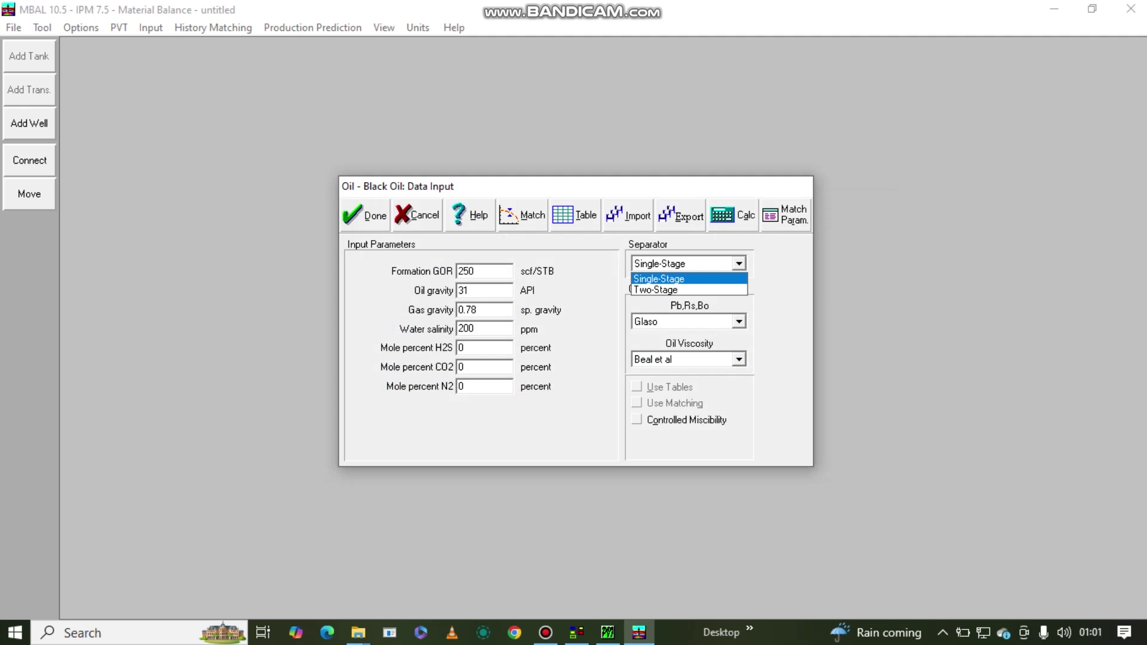
{"action": "key", "text": "Return"}
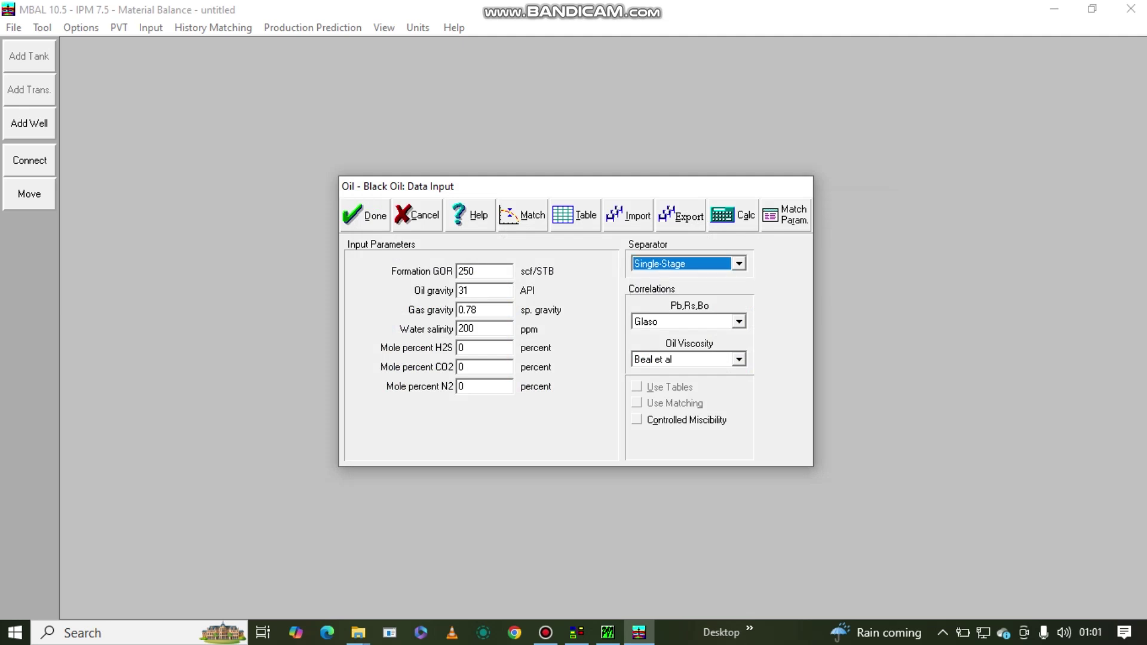
{"action": "left_click", "coordinate": [739, 322]}
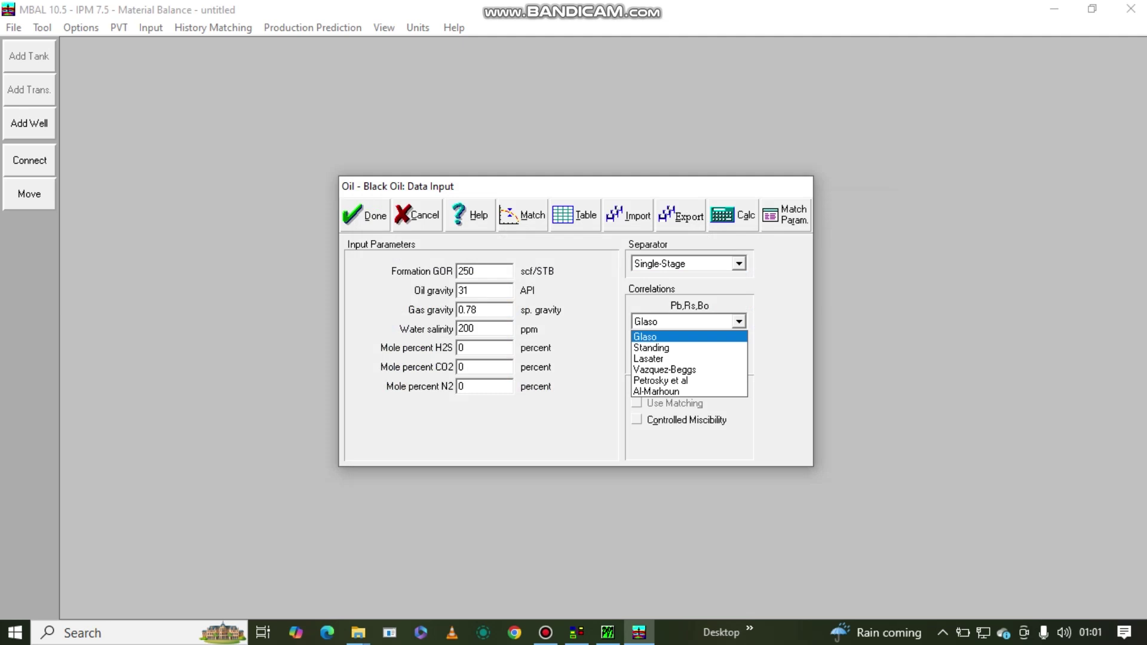
{"action": "key", "text": "Return"}
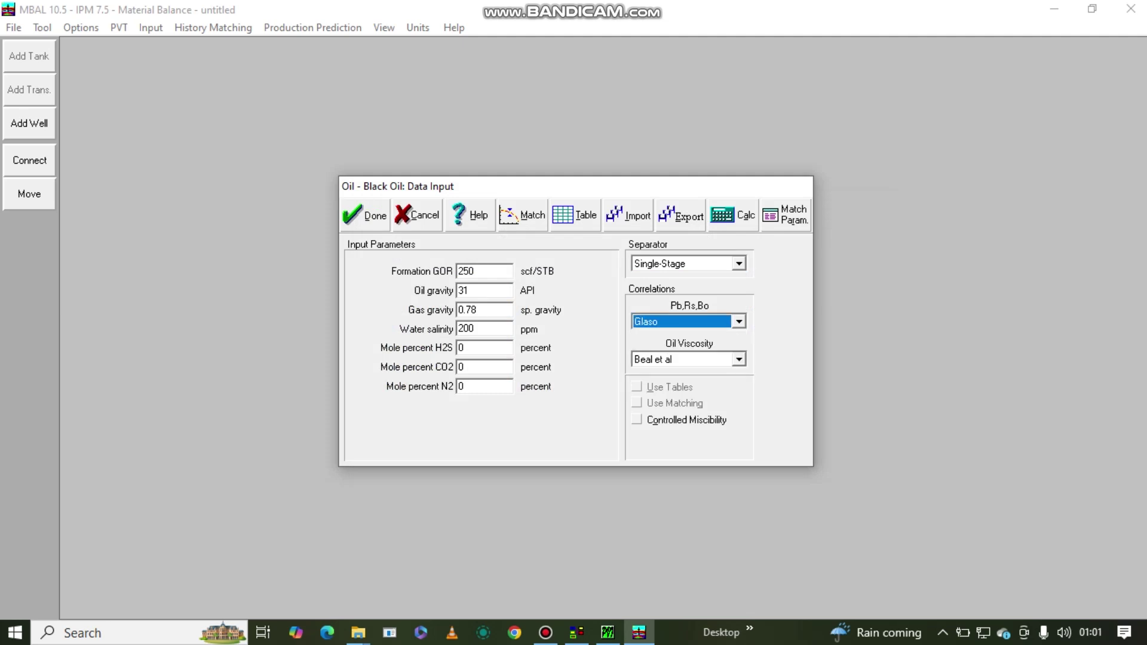
{"action": "key", "text": "Tab"}
{"action": "key", "text": "alt+Down"}
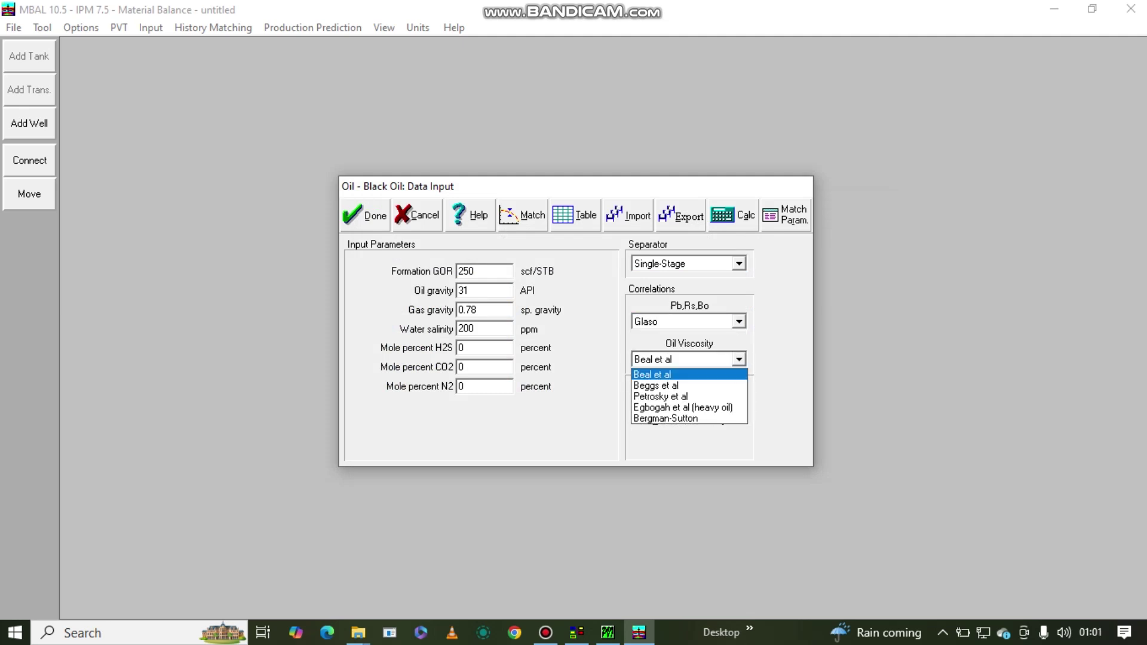
{"action": "key", "text": "Return"}
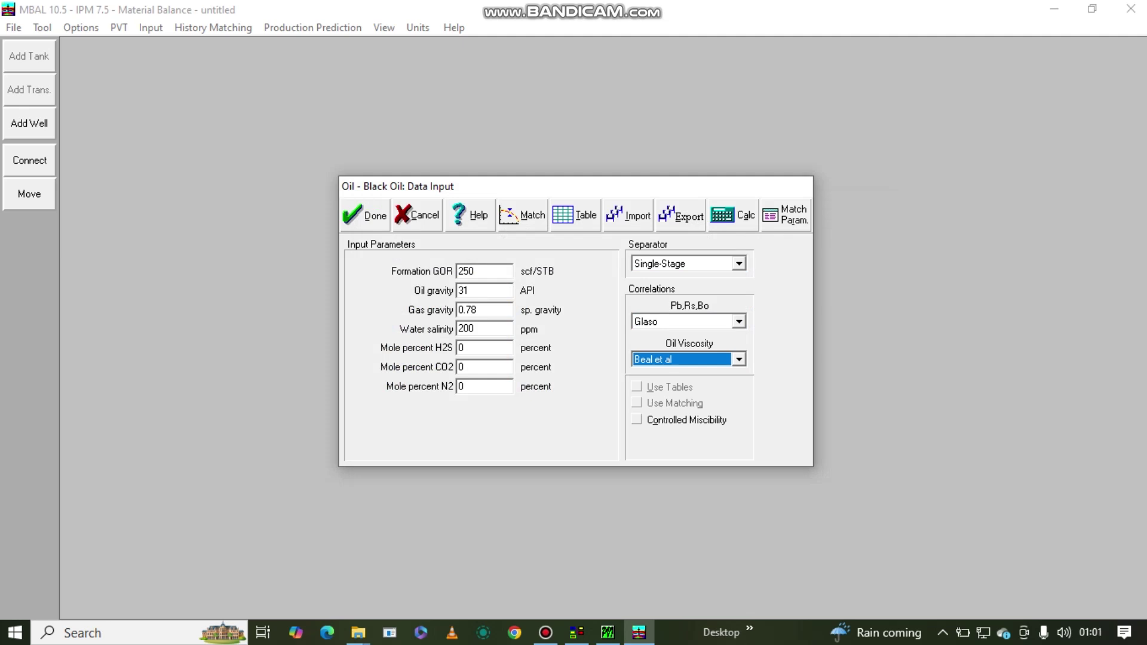
{"action": "key", "text": "Tab"}
{"action": "key", "text": "space"}
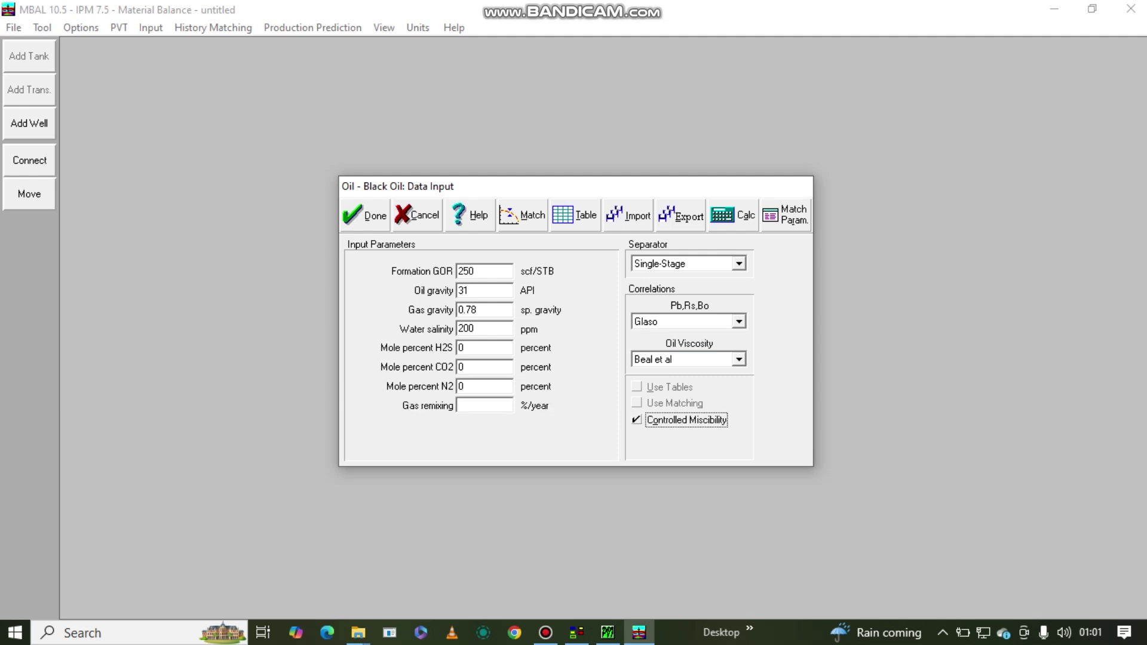
{"action": "key", "text": "space"}
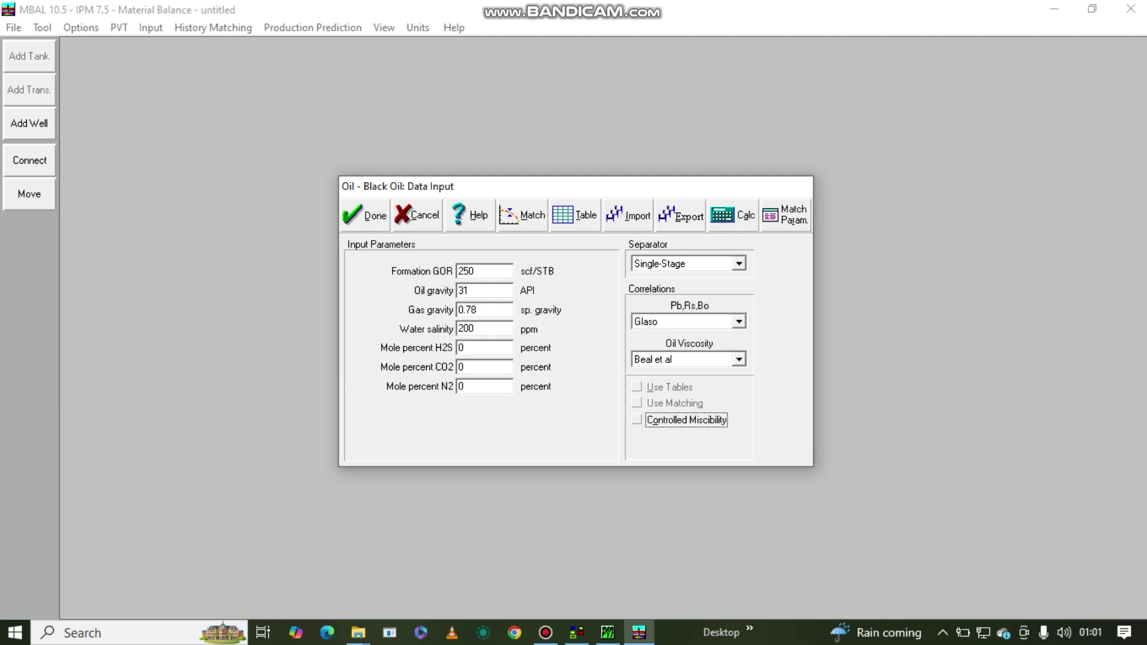
- Set up the automatic PVT calculation with temperatures from 130 to 160 deg F in 5 steps
{"action": "left_click", "coordinate": [733, 215]}
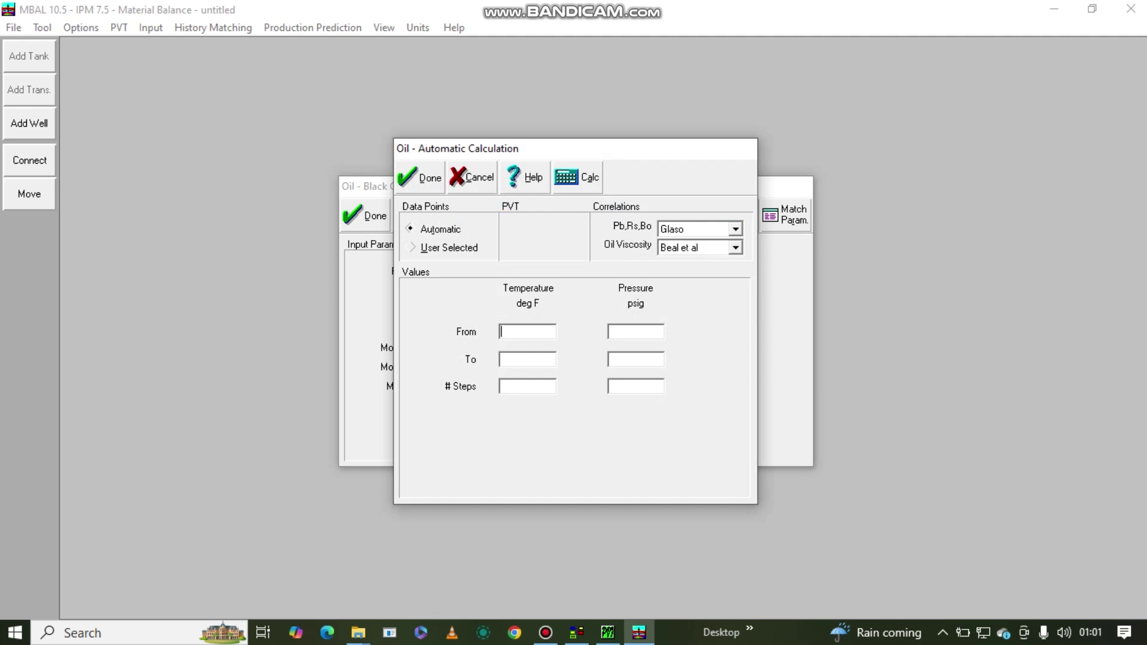
{"action": "type", "text": "1"}
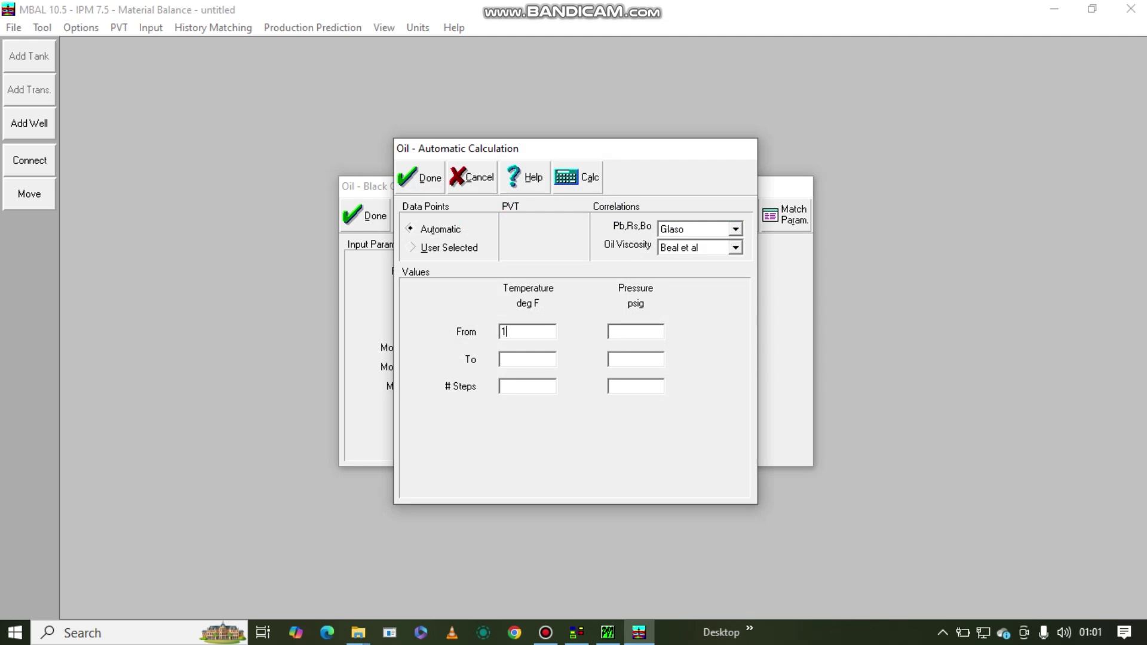
{"action": "type", "text": "30"}
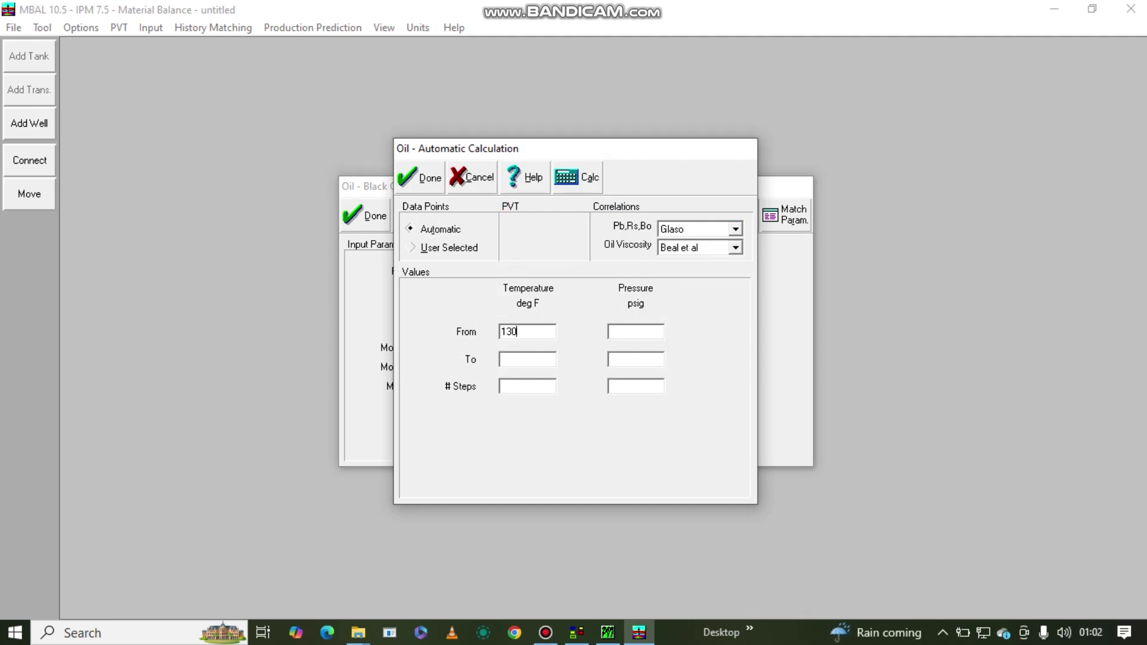
{"action": "type", "text": "160"}
{"action": "left_click", "coordinate": [519, 386]}
{"action": "type", "text": "5"}
- Set the calculation's pressure range from 2300 to 2700 psig in 5 steps
{"action": "type", "text": "2"}
{"action": "type", "text": "30"}
{"action": "type", "text": "0"}
{"action": "type", "text": "27"}
{"action": "type", "text": "00"}
{"action": "left_click", "coordinate": [635, 386]}
{"action": "type", "text": "5"}
- Run the PVT calculation for the entered temperature and pressure ranges and check the reporting options
{"action": "left_click", "coordinate": [577, 177]}
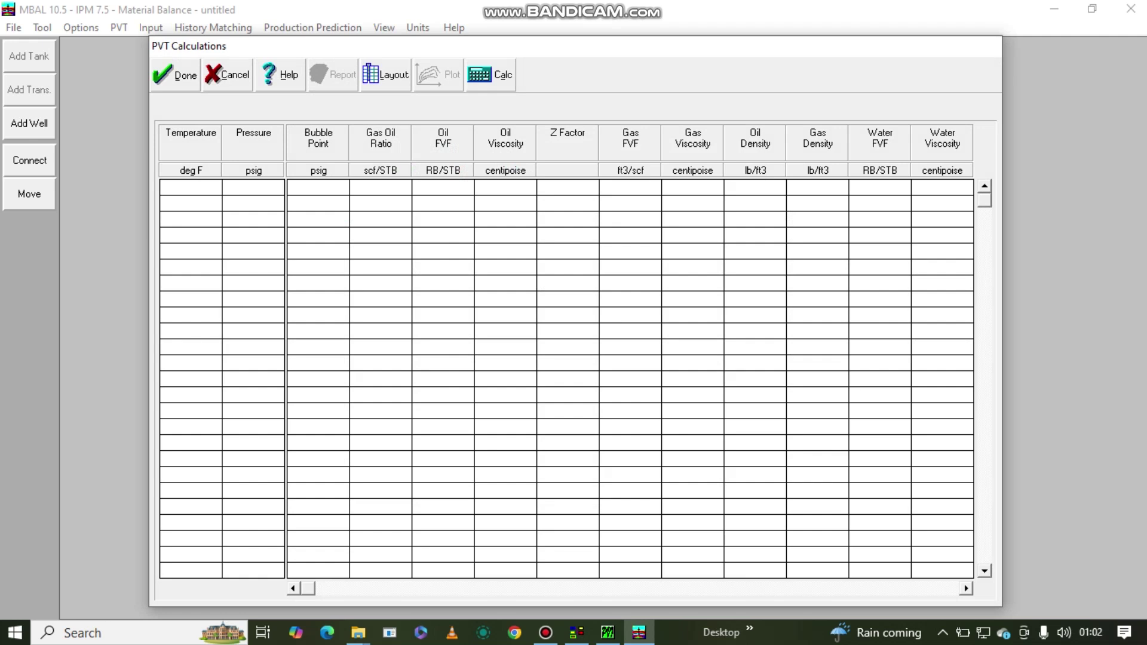
{"action": "left_click", "coordinate": [491, 75]}
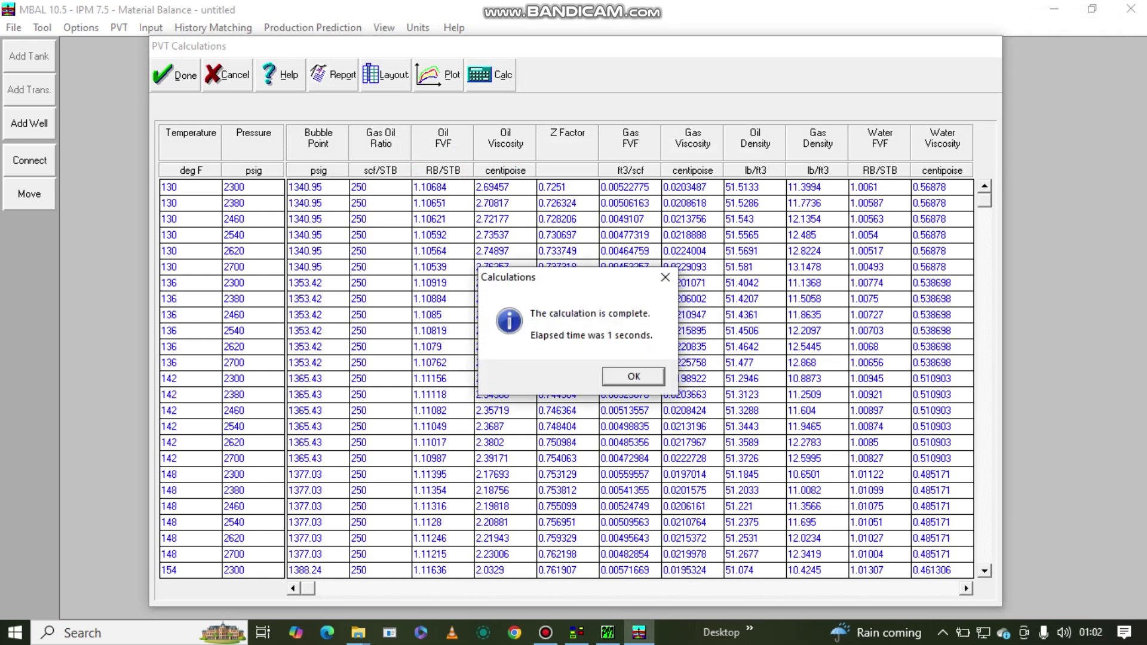
{"action": "left_click", "coordinate": [665, 277]}
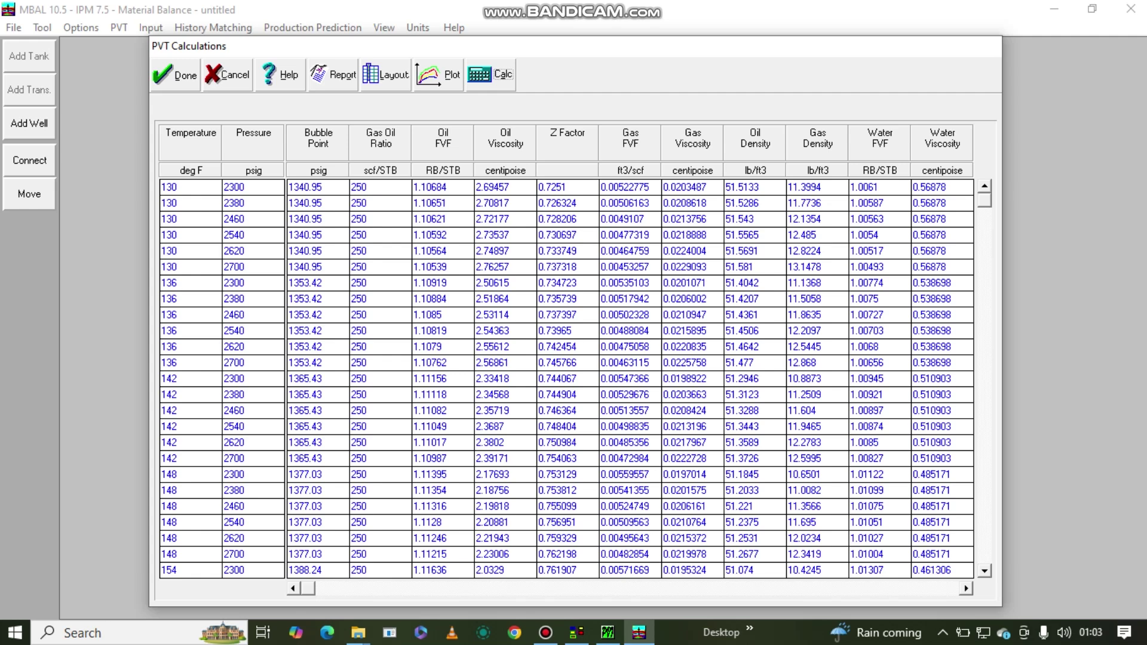
{"action": "key", "text": "alt+t"}
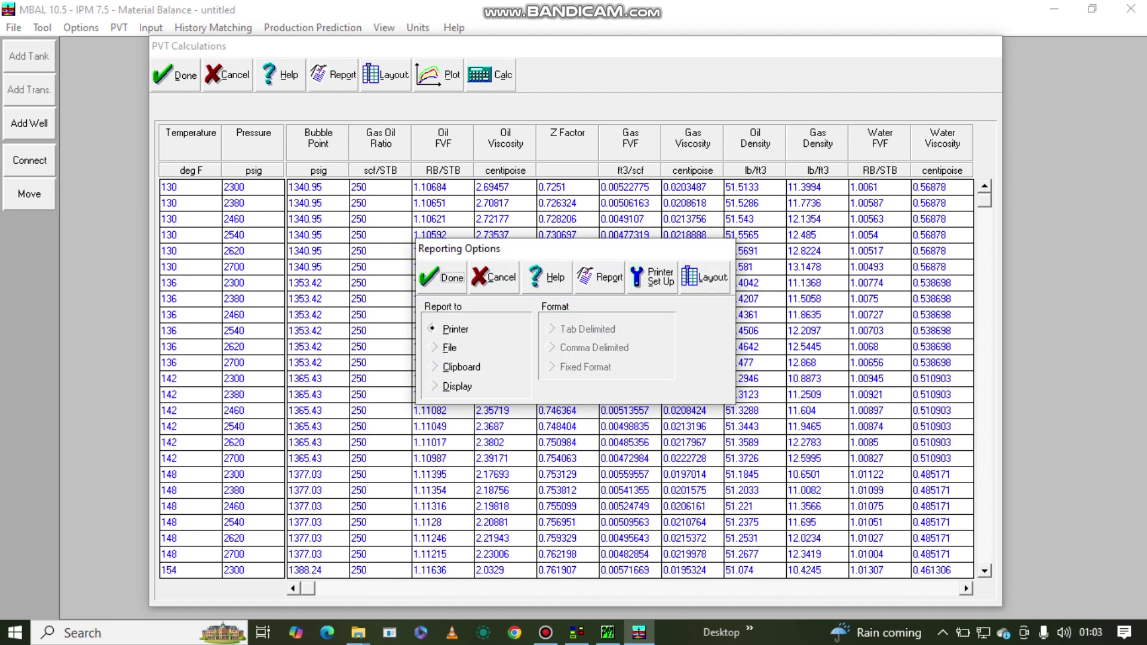
{"action": "key", "text": "Escape"}
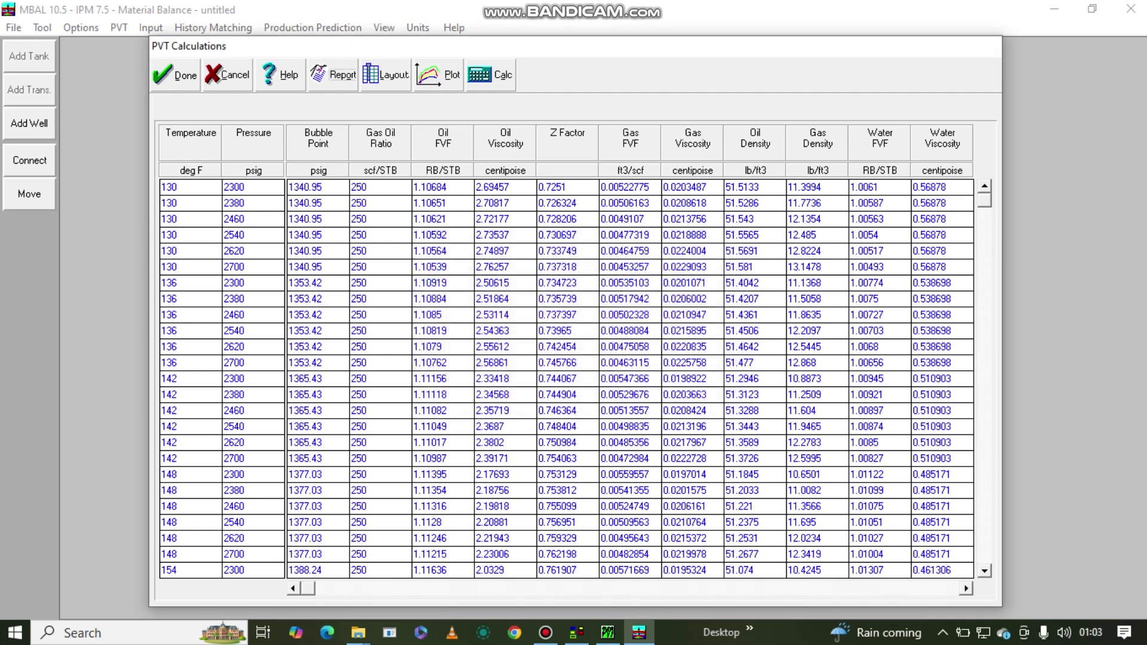
- Plot the calculated gas oil ratio versus temperature
{"action": "key", "text": "alt+p"}
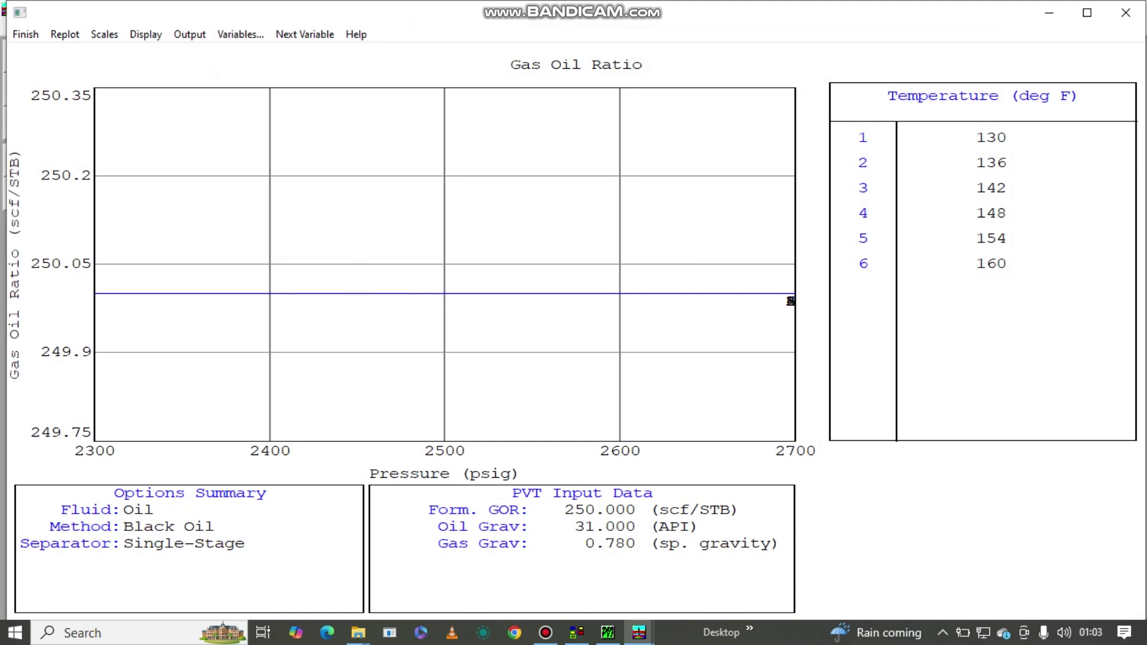
{"action": "key", "text": "alt+v"}
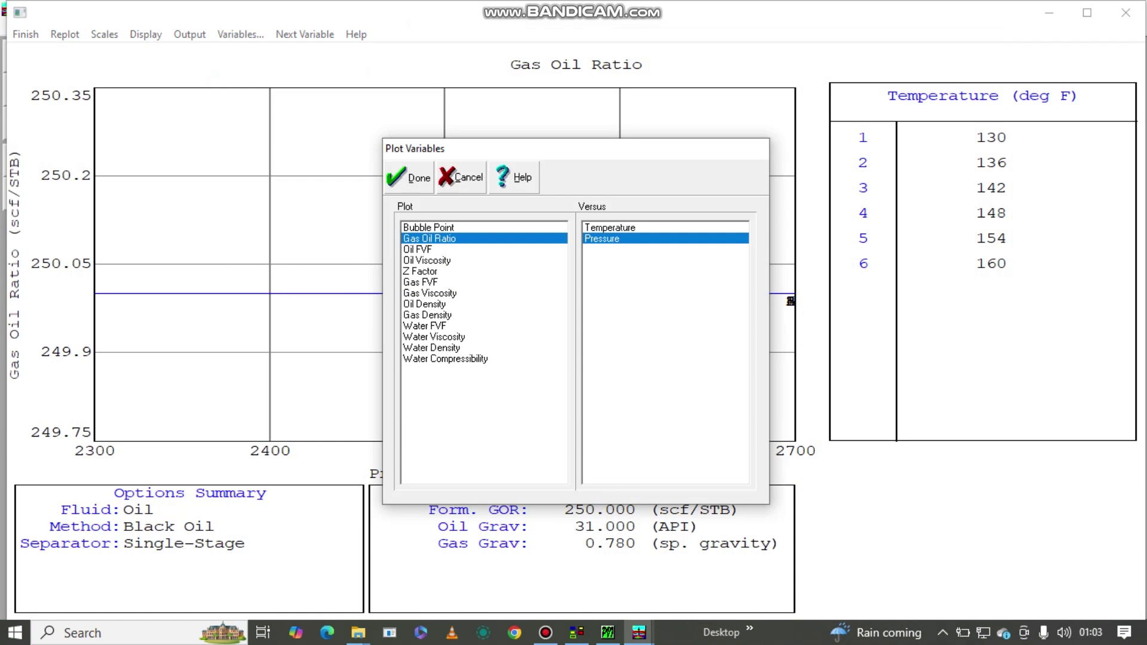
{"action": "left_click", "coordinate": [610, 227]}
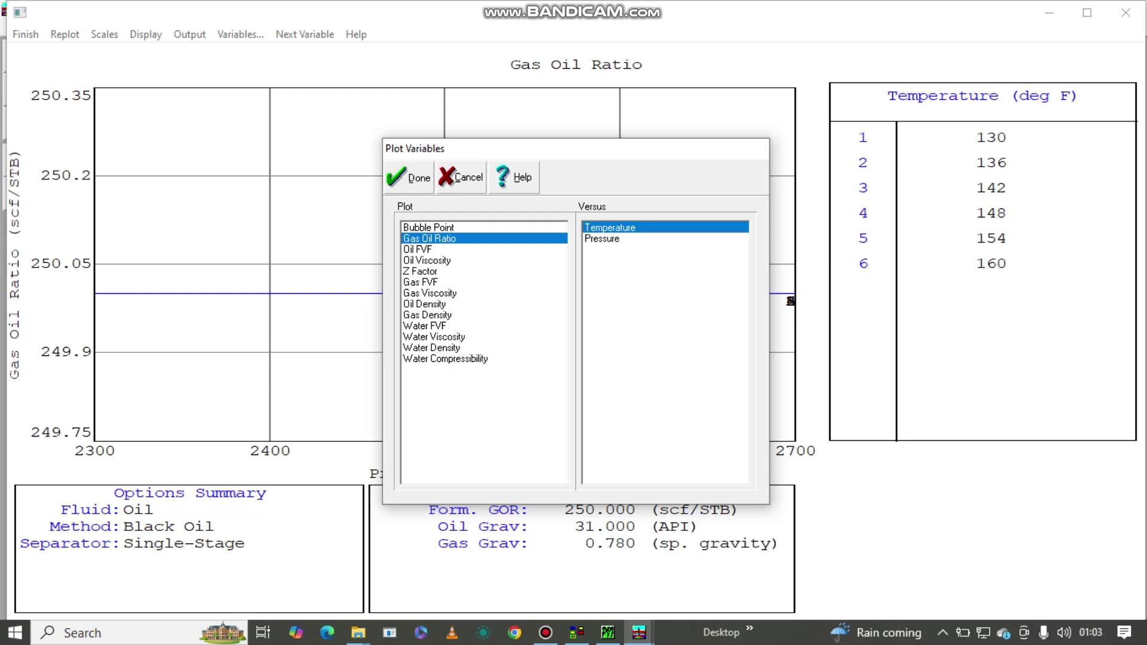
{"action": "key", "text": "Return"}
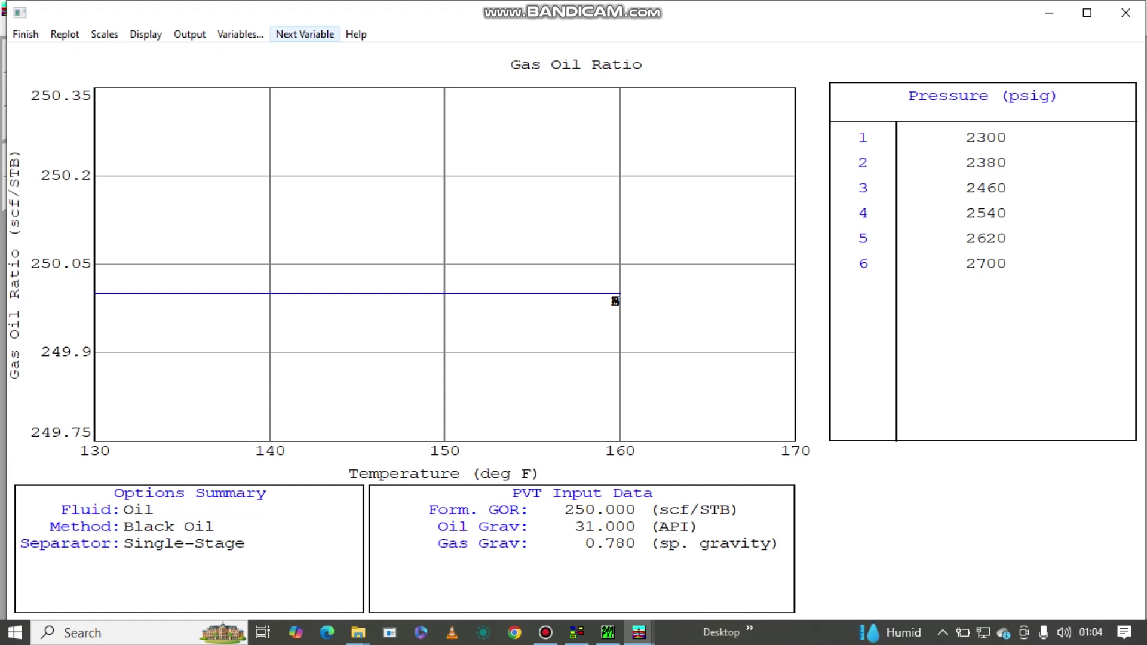
- Examine the plots of the other PVT variables versus temperature, from oil FVF through to water density
{"action": "left_click", "coordinate": [305, 34]}
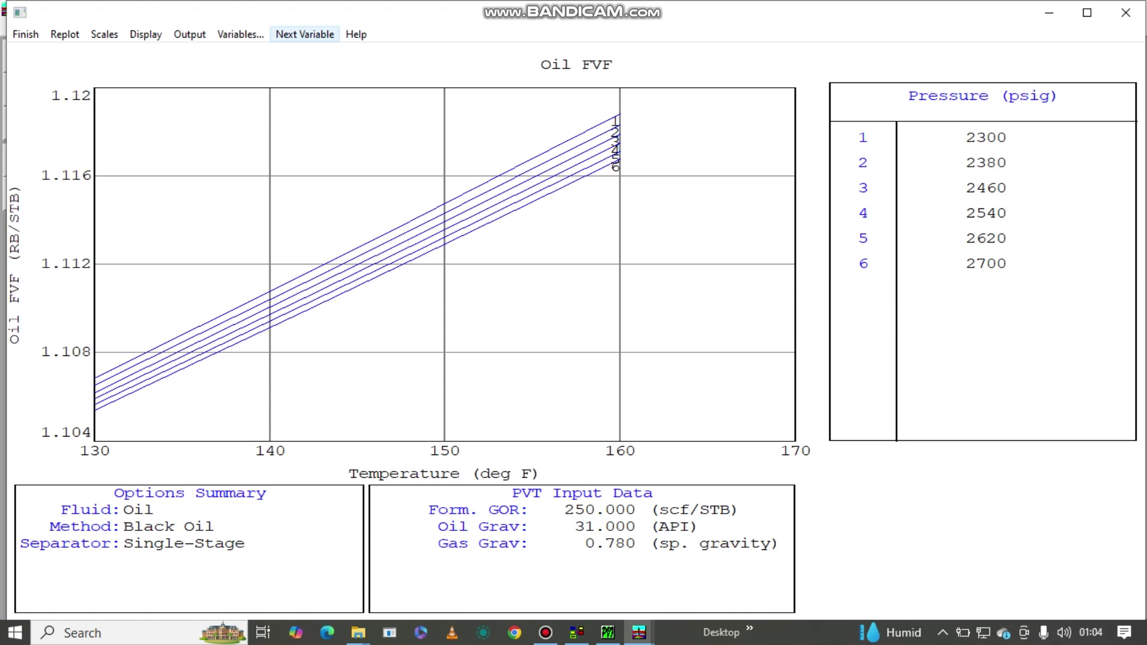
{"action": "left_click", "coordinate": [305, 34]}
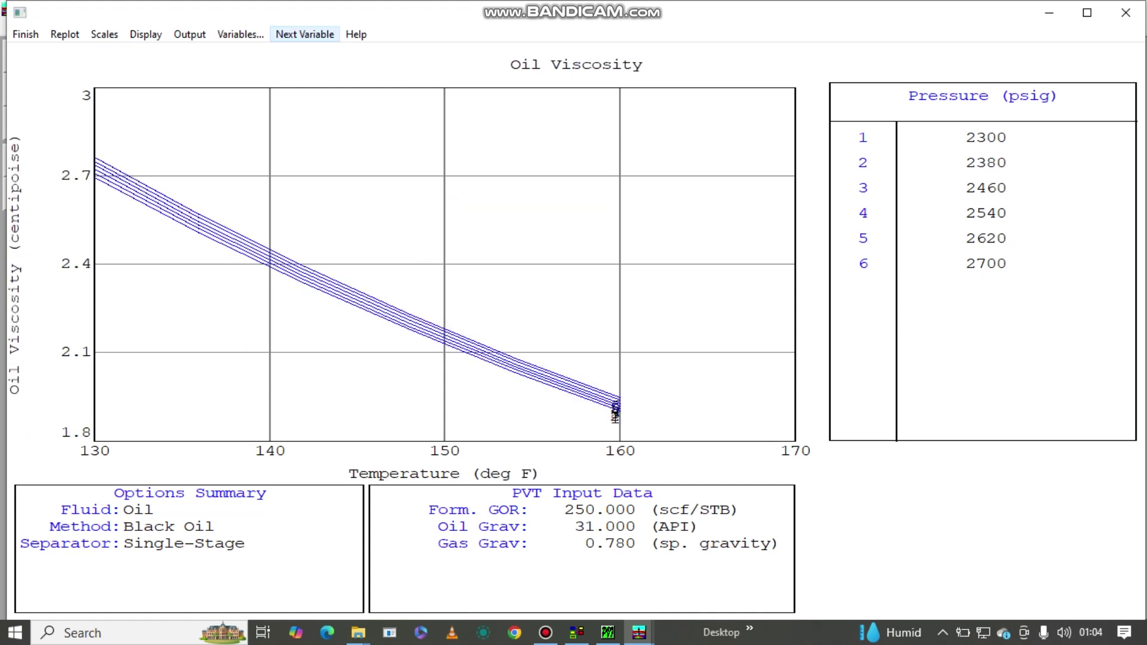
{"action": "left_click", "coordinate": [304, 34]}
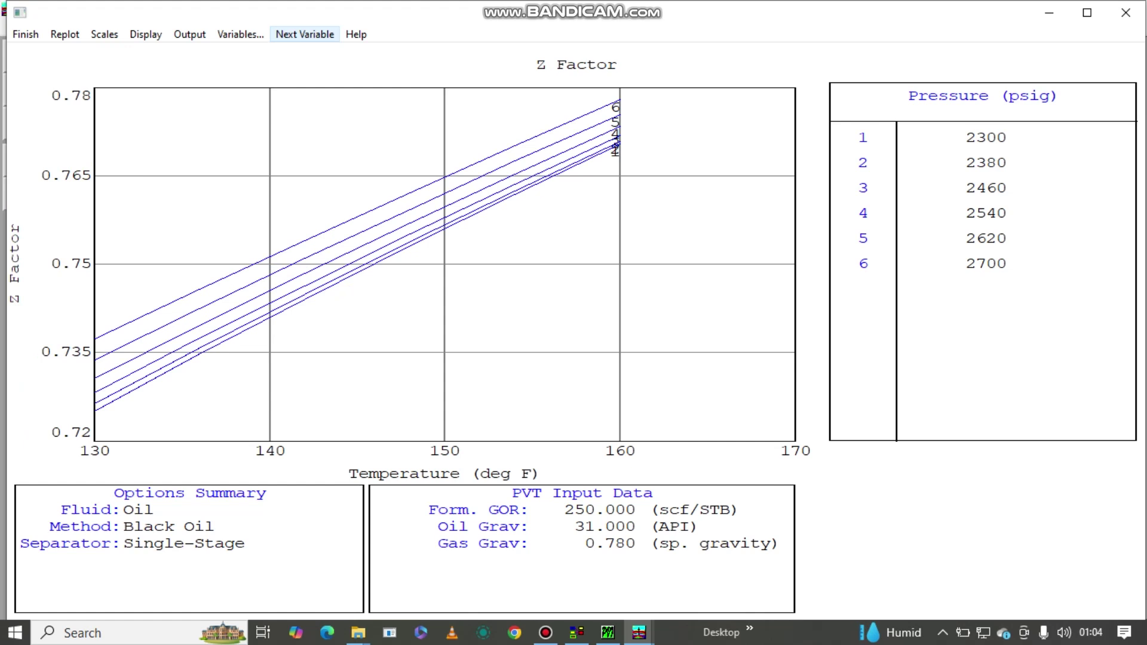
{"action": "left_click", "coordinate": [305, 34]}
{"action": "left_click", "coordinate": [305, 34]}
{"action": "left_click", "coordinate": [305, 34]}
{"action": "left_click", "coordinate": [304, 34]}
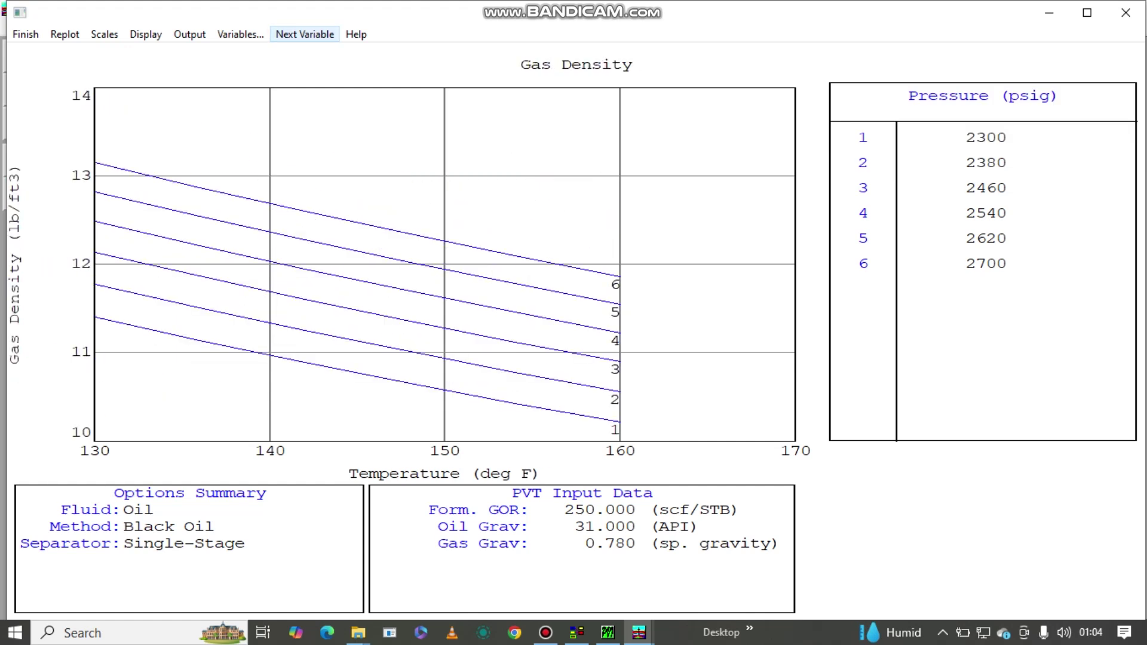
{"action": "left_click", "coordinate": [305, 34]}
{"action": "left_click", "coordinate": [304, 34]}
{"action": "left_click", "coordinate": [305, 34]}
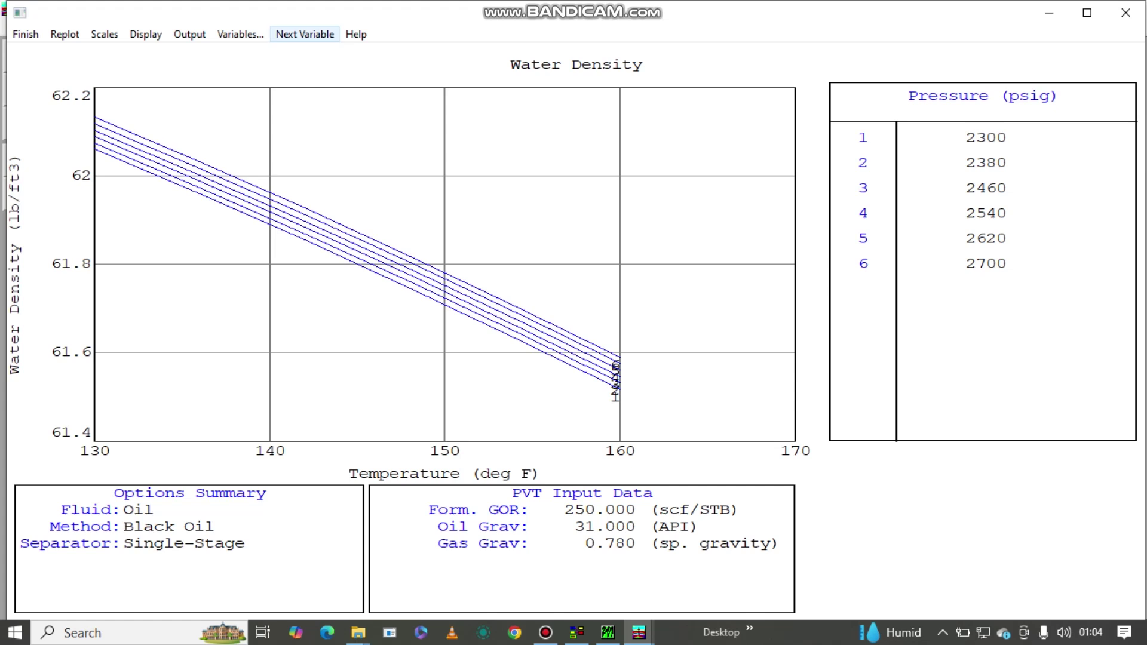
- Cycle through the full set of PVT variable plots versus temperature again, finishing on water compressibility
{"action": "left_click", "coordinate": [304, 34]}
{"action": "left_click", "coordinate": [305, 34]}
{"action": "left_click", "coordinate": [305, 34]}
{"action": "left_click", "coordinate": [305, 34]}
{"action": "left_click", "coordinate": [305, 34]}
{"action": "left_click", "coordinate": [305, 34]}
{"action": "left_click", "coordinate": [304, 34]}
{"action": "left_click", "coordinate": [305, 34]}
{"action": "left_click", "coordinate": [305, 34]}
{"action": "left_click", "coordinate": [305, 34]}
{"action": "left_click", "coordinate": [305, 34]}
{"action": "left_click", "coordinate": [305, 34]}
{"action": "left_click", "coordinate": [304, 35]}
{"action": "left_click", "coordinate": [305, 34]}
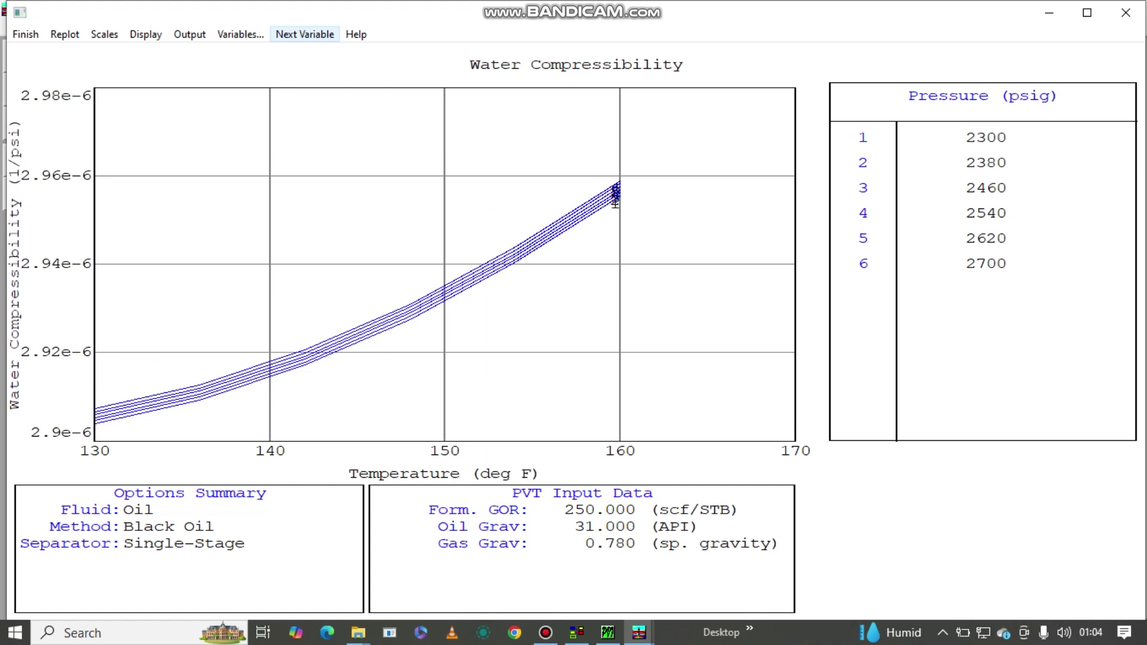
- Plot the water compressibility versus pressure instead of temperature
{"action": "left_click", "coordinate": [240, 34]}
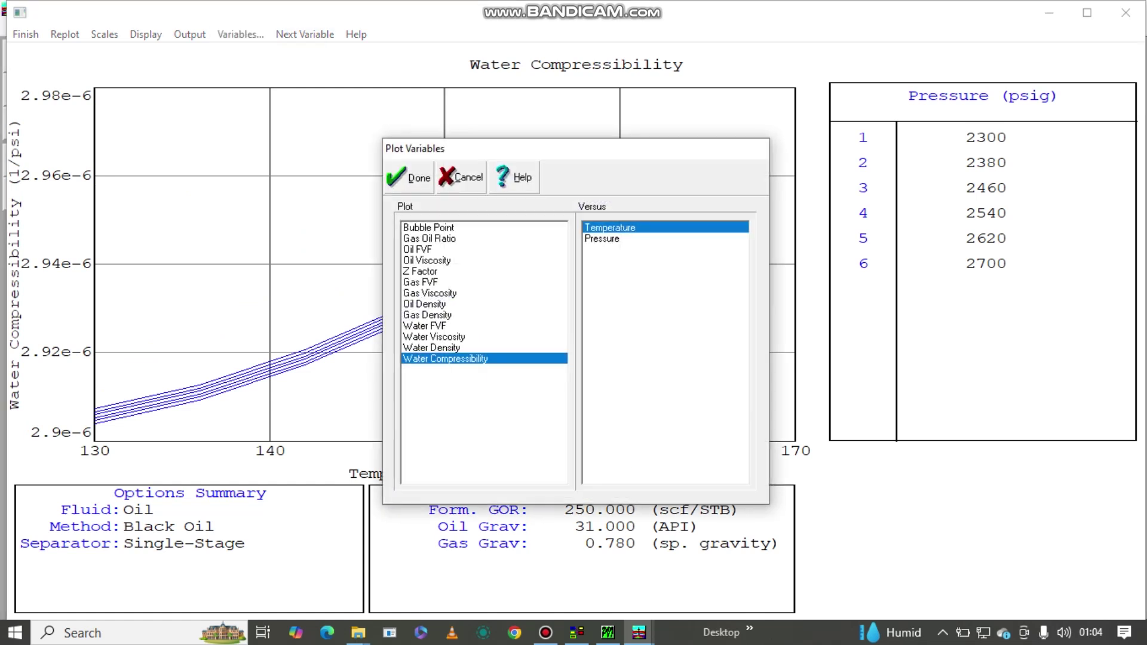
{"action": "left_click", "coordinate": [602, 239]}
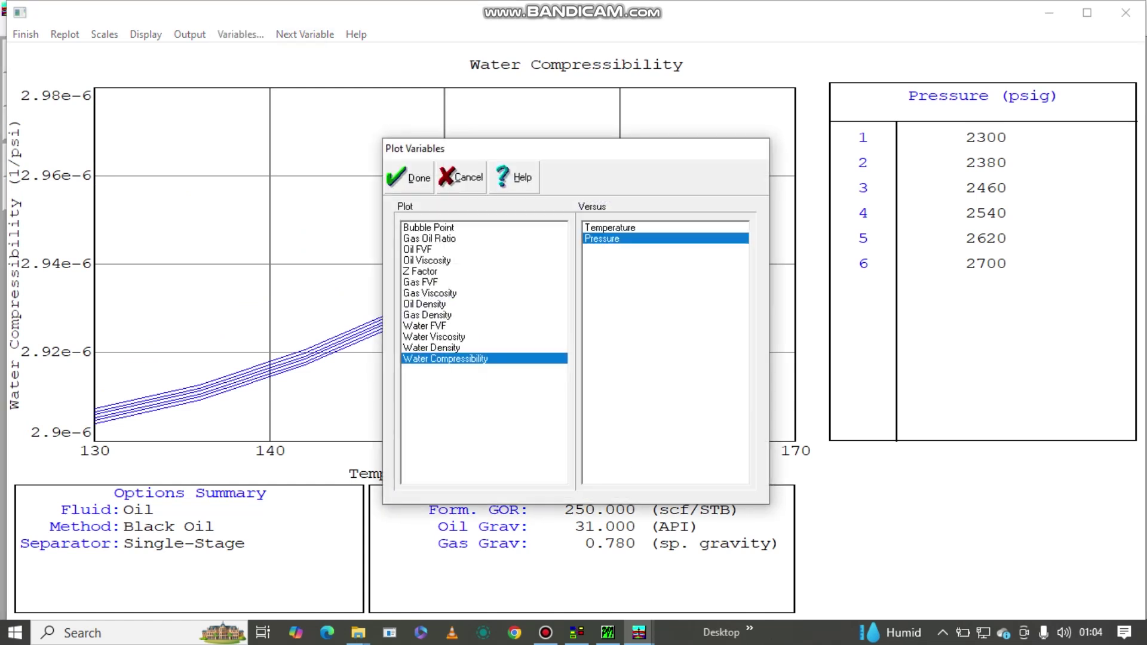
{"action": "left_click", "coordinate": [411, 178]}
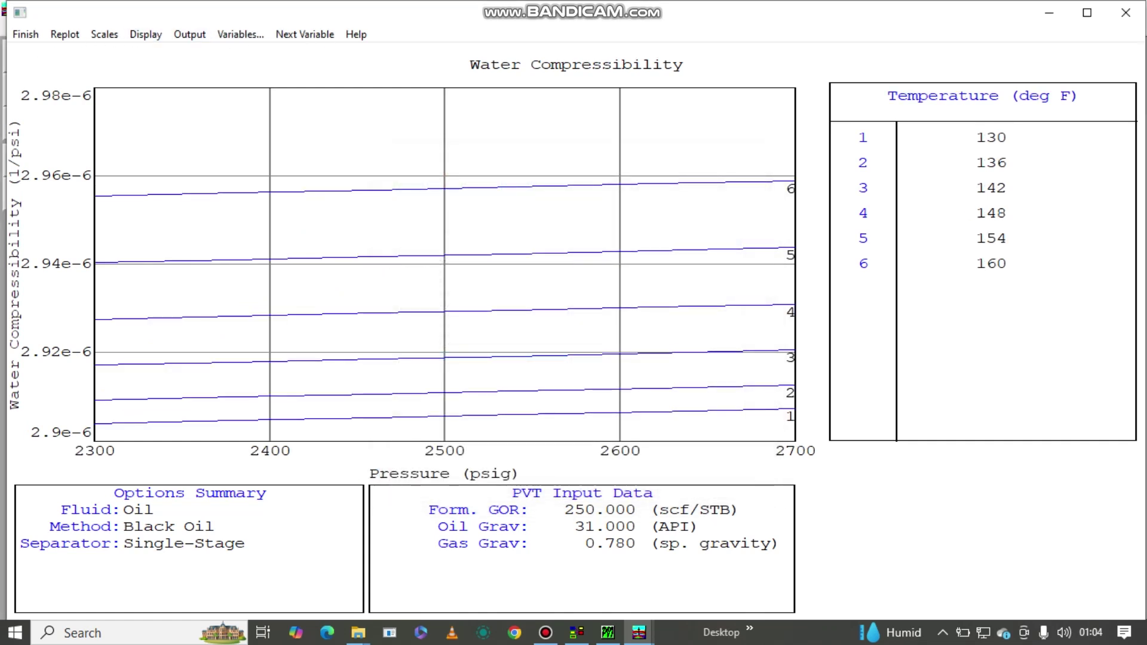
- Examine the plots of the other PVT variables versus pressure, from bubble point through to water density
{"action": "left_click", "coordinate": [305, 35]}
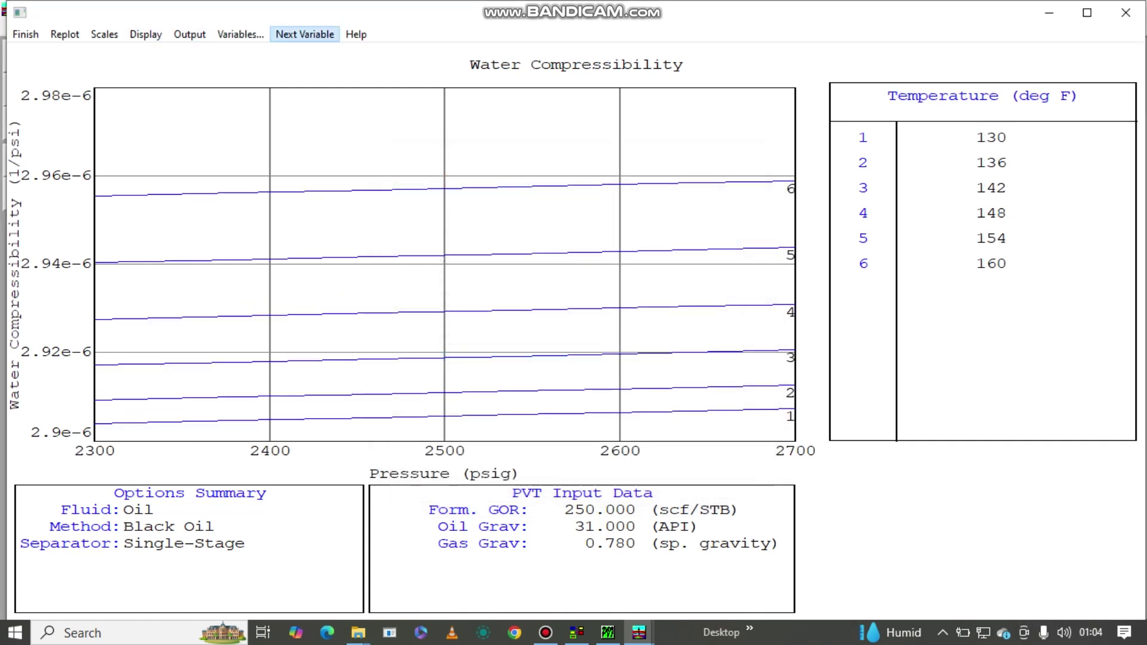
{"action": "left_click", "coordinate": [305, 34]}
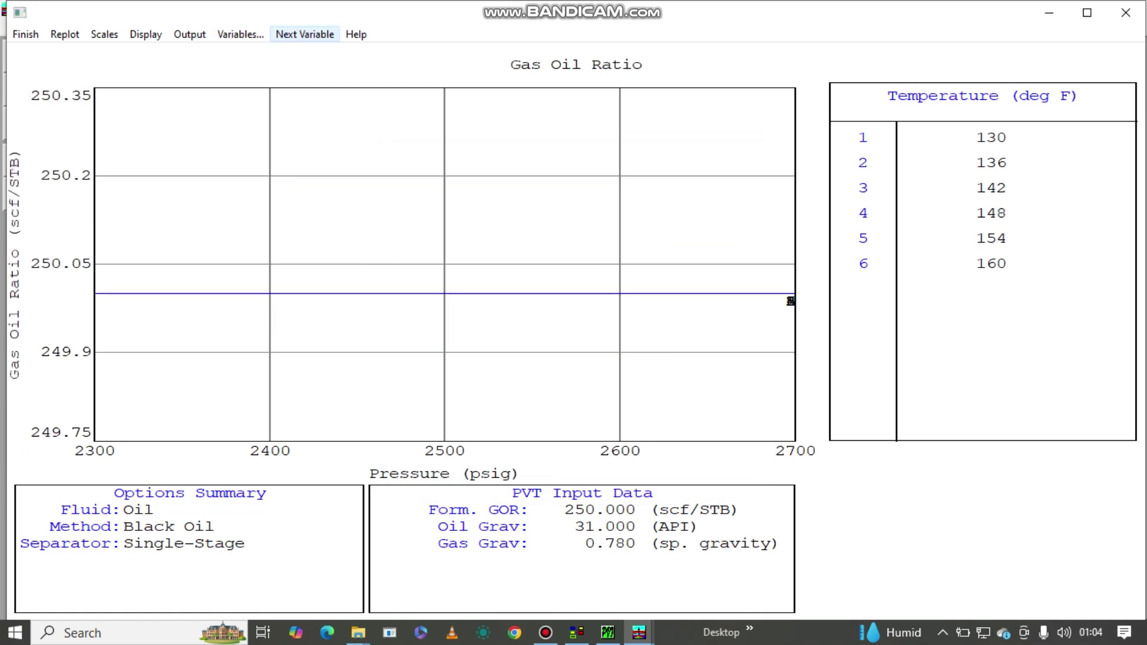
{"action": "left_click", "coordinate": [304, 34]}
{"action": "left_click", "coordinate": [304, 34]}
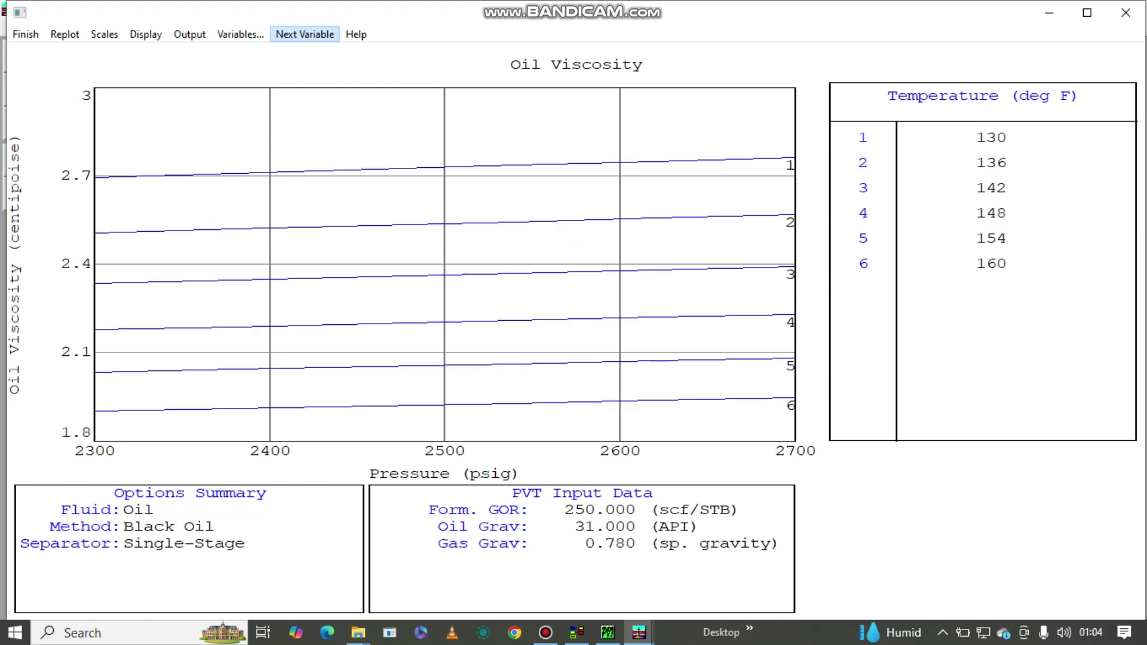
{"action": "left_click", "coordinate": [304, 34]}
{"action": "left_click", "coordinate": [305, 34]}
{"action": "left_click", "coordinate": [305, 34]}
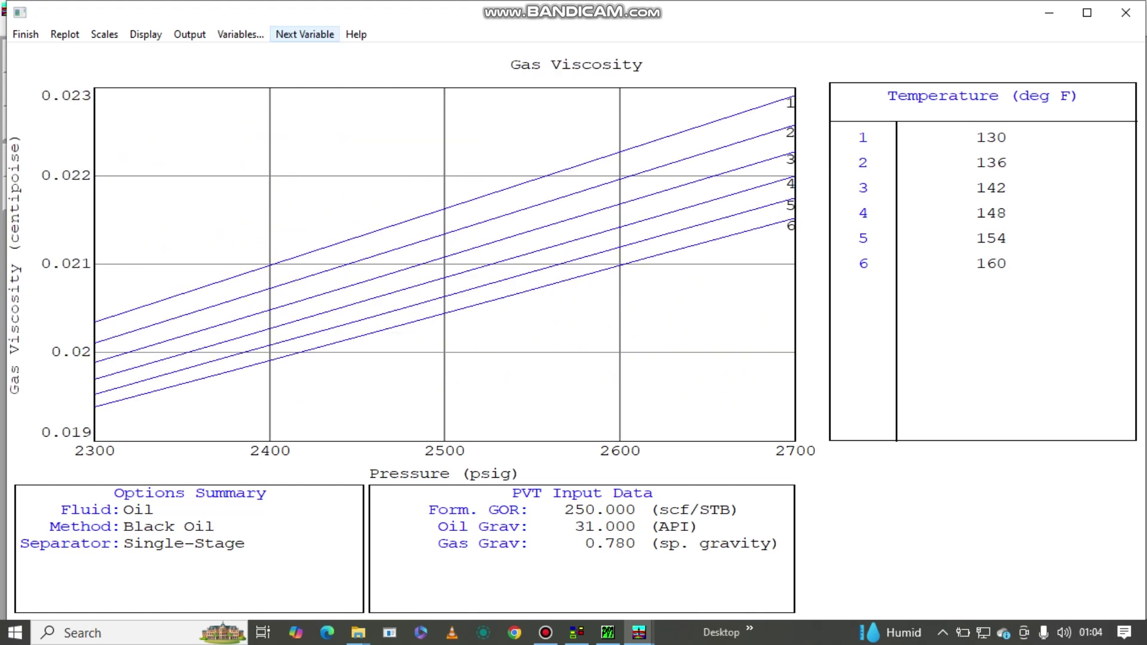
{"action": "left_click", "coordinate": [305, 34]}
{"action": "left_click", "coordinate": [304, 34]}
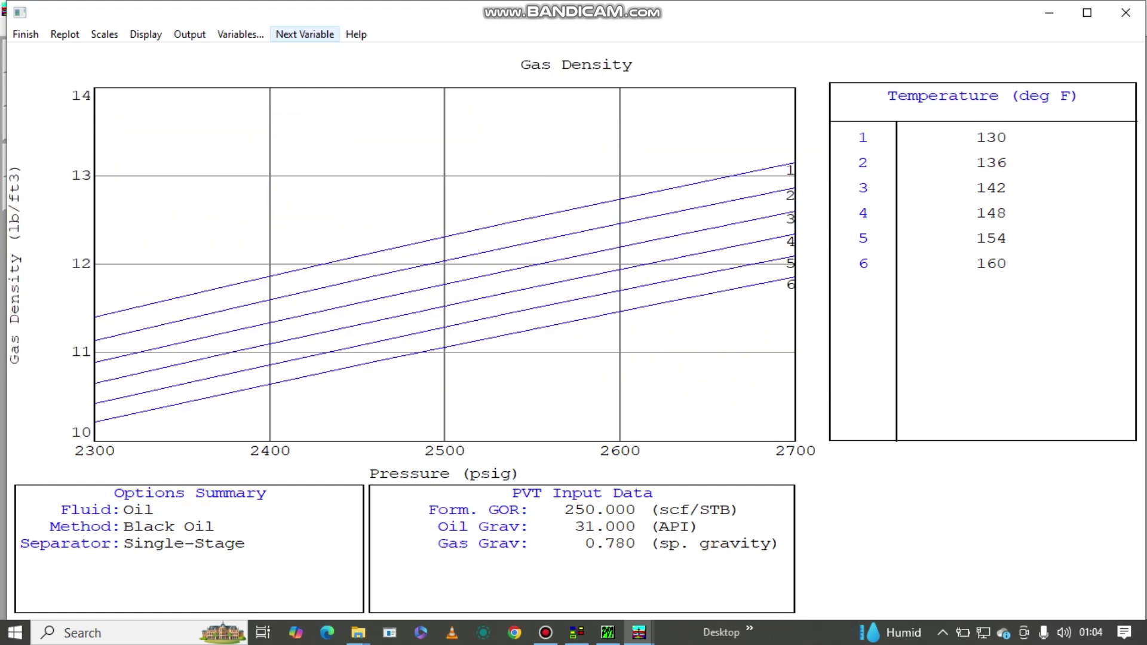
{"action": "left_click", "coordinate": [305, 34]}
{"action": "left_click", "coordinate": [304, 34]}
{"action": "left_click", "coordinate": [304, 34]}
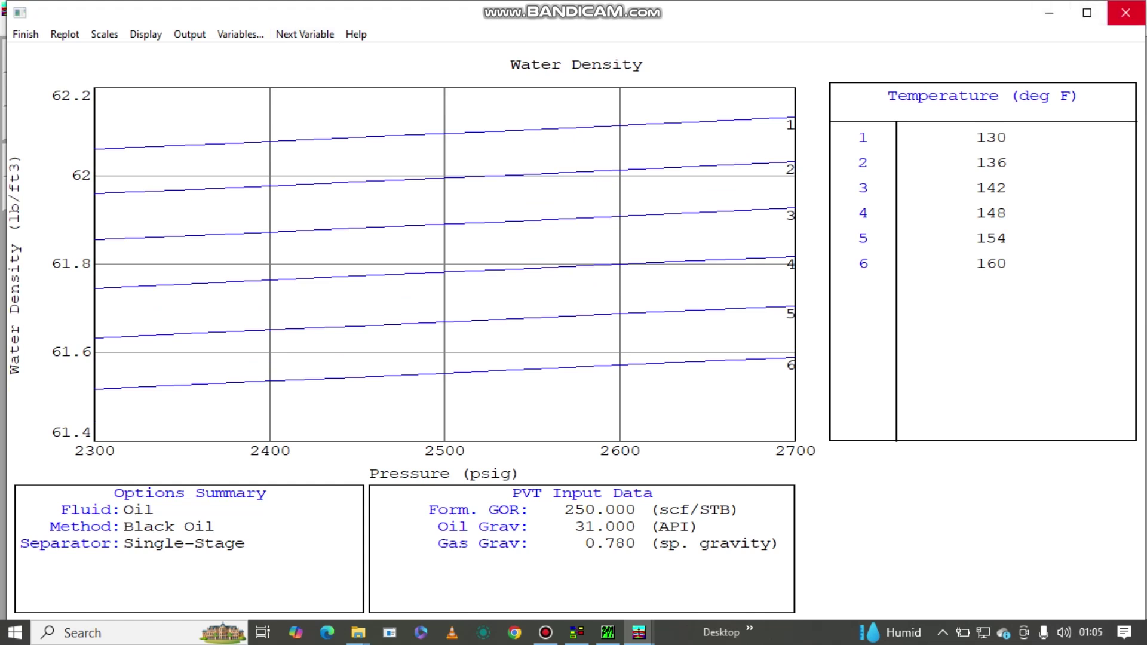
- Close the plot and accept the PVT calculation results and black oil input data to return to the tank model
{"action": "left_click", "coordinate": [1125, 12]}
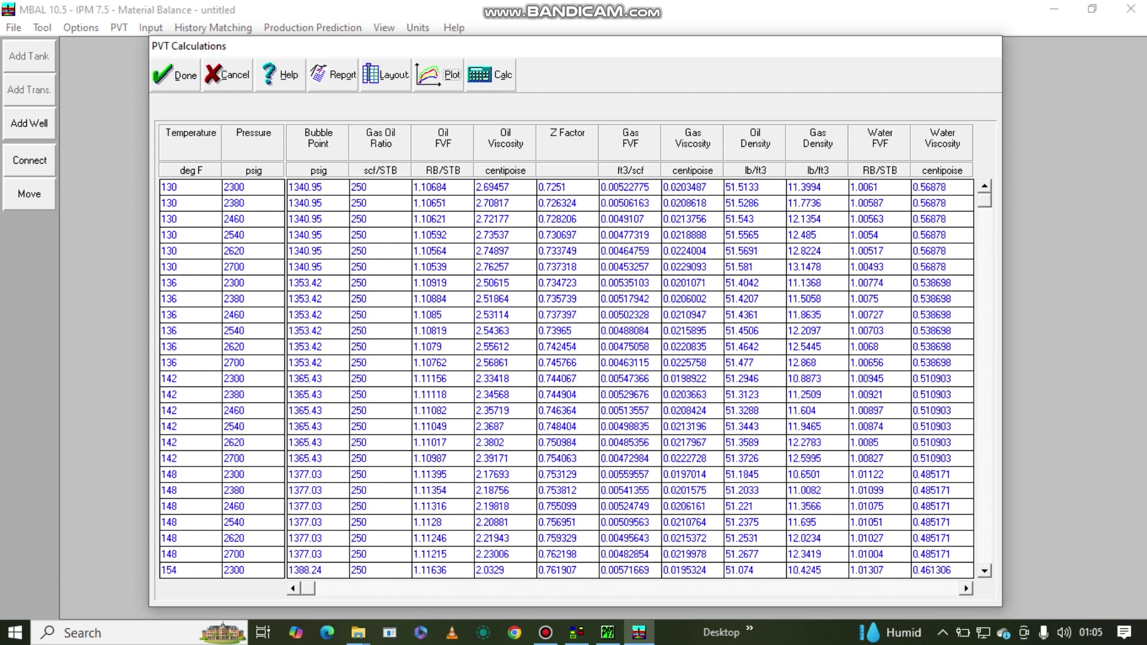
{"action": "left_click", "coordinate": [175, 75]}
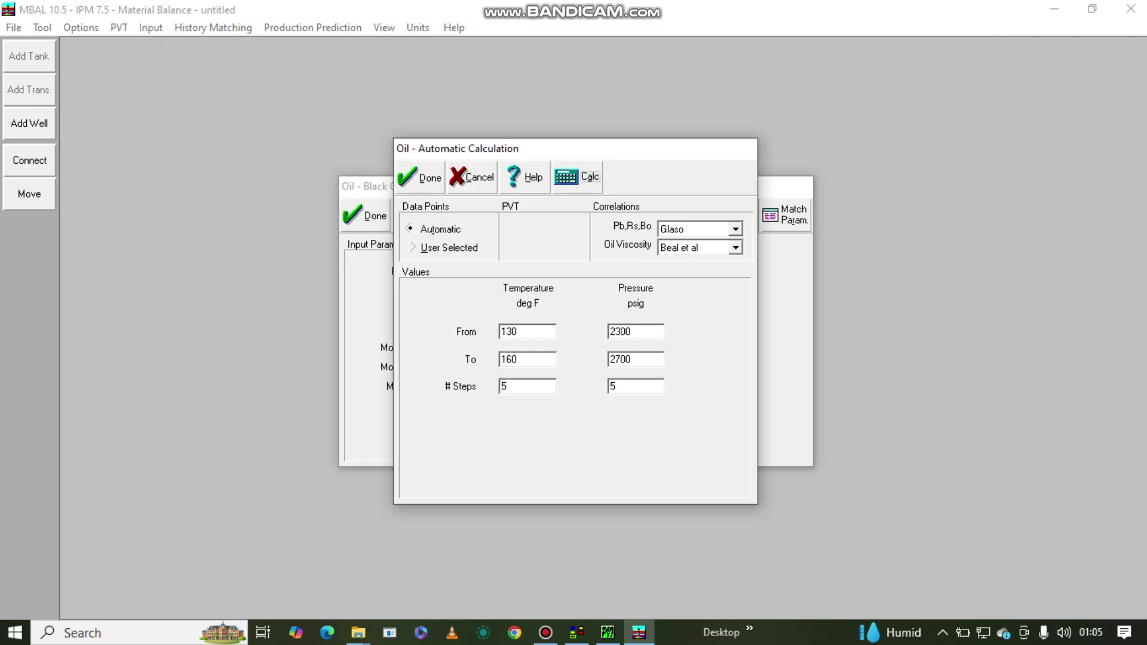
{"action": "left_click", "coordinate": [420, 177]}
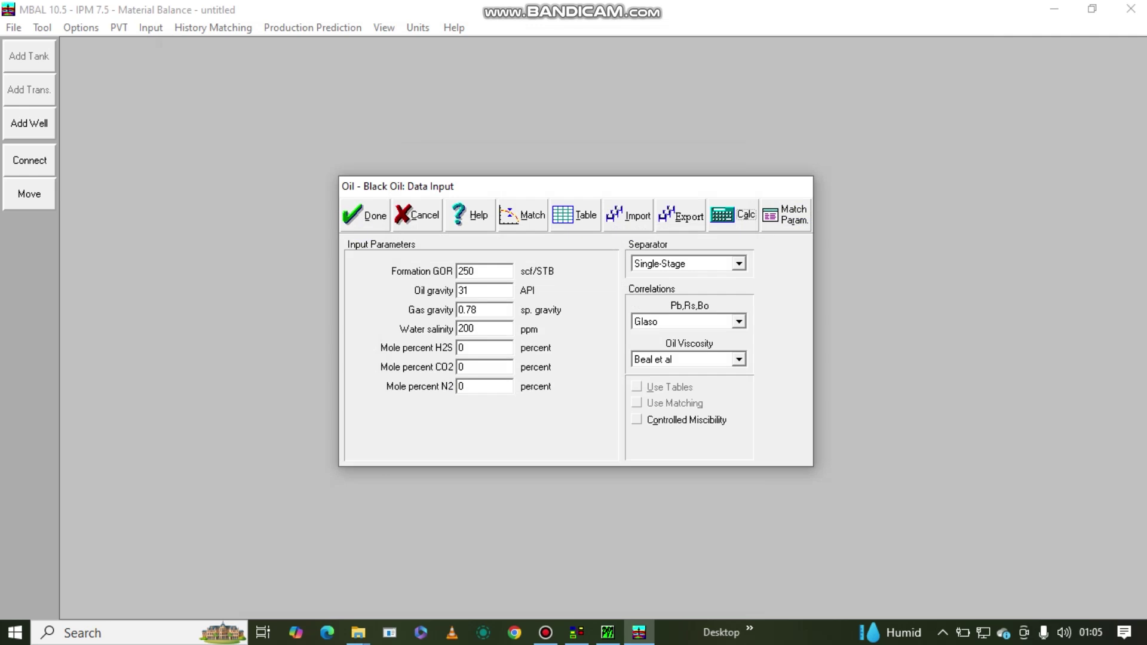
{"action": "key", "text": "Return"}
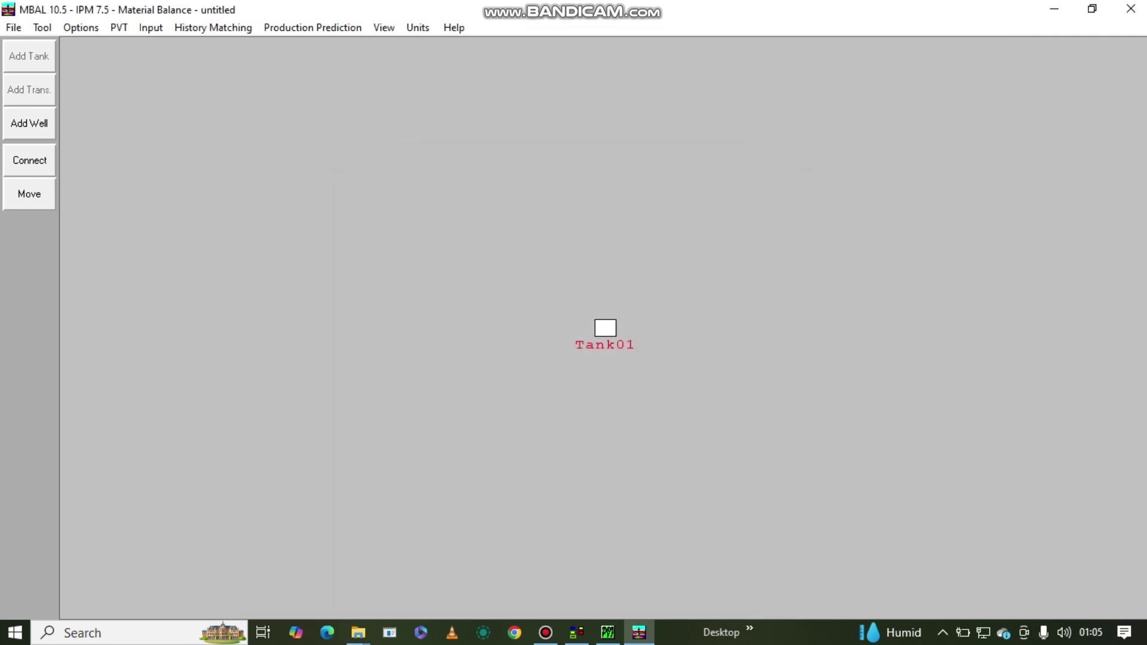